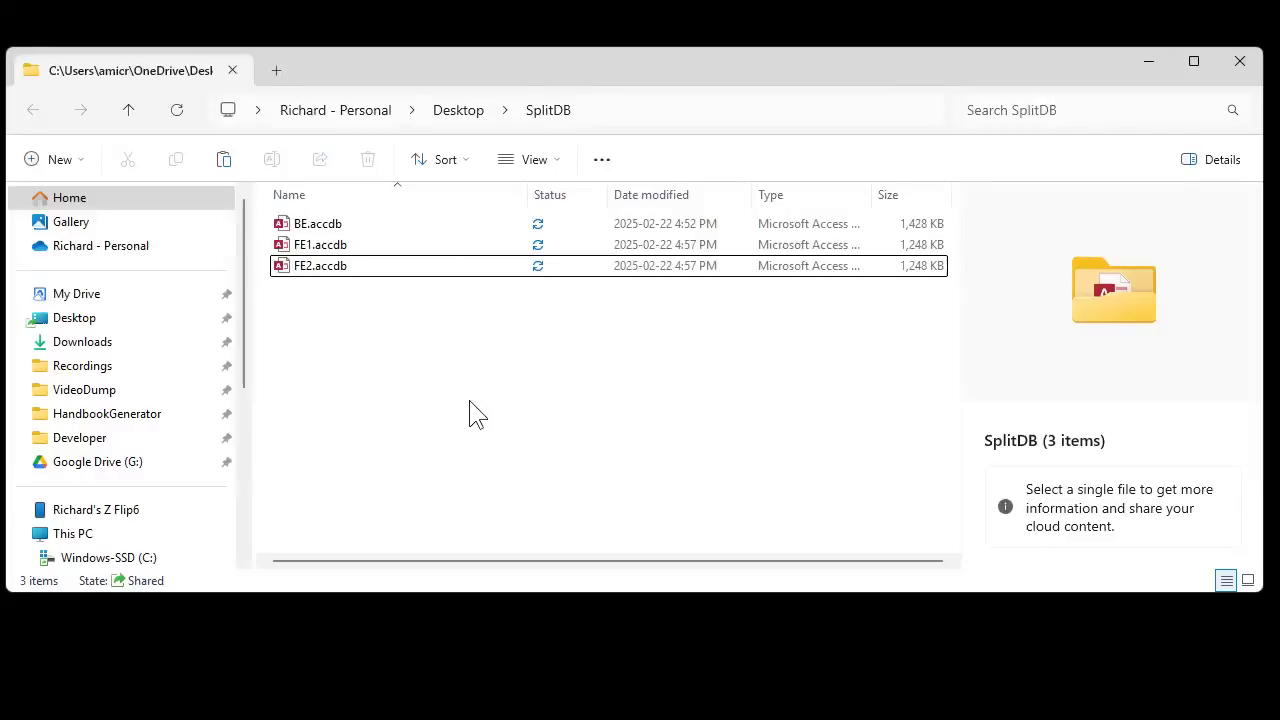
pyautogui.click(350, 228)
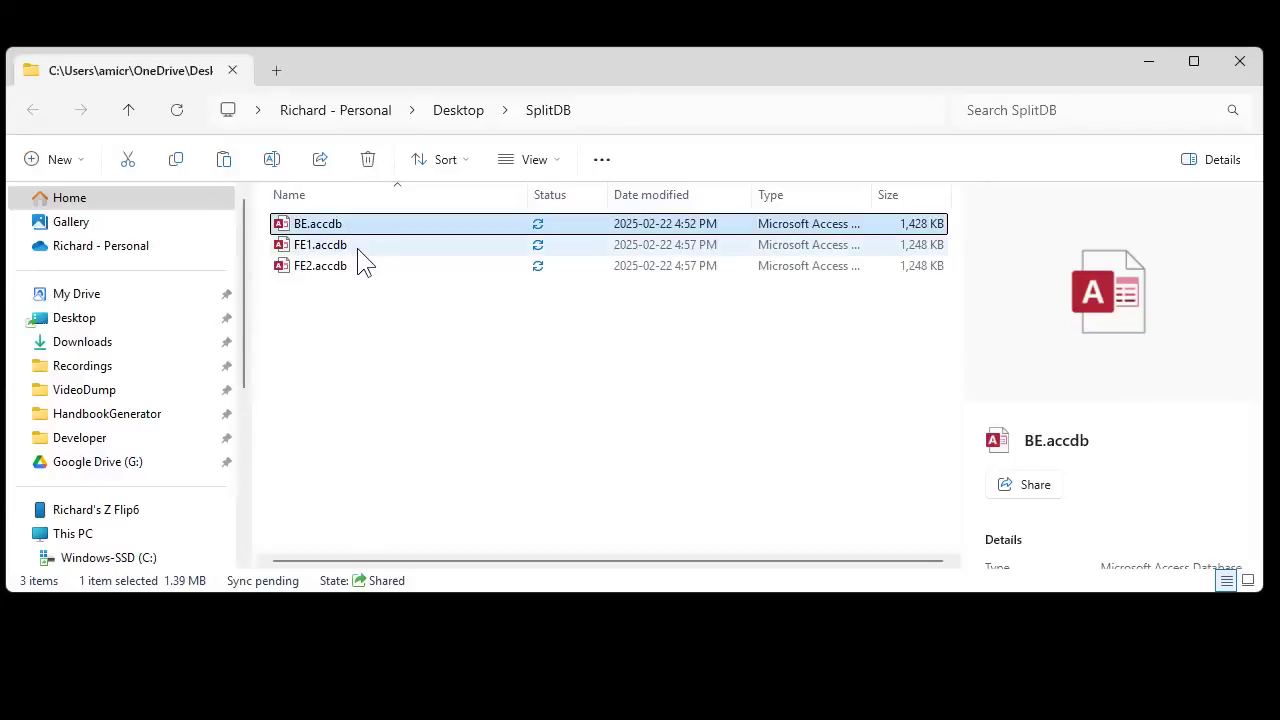
pyautogui.click(359, 248)
pyautogui.click(367, 265)
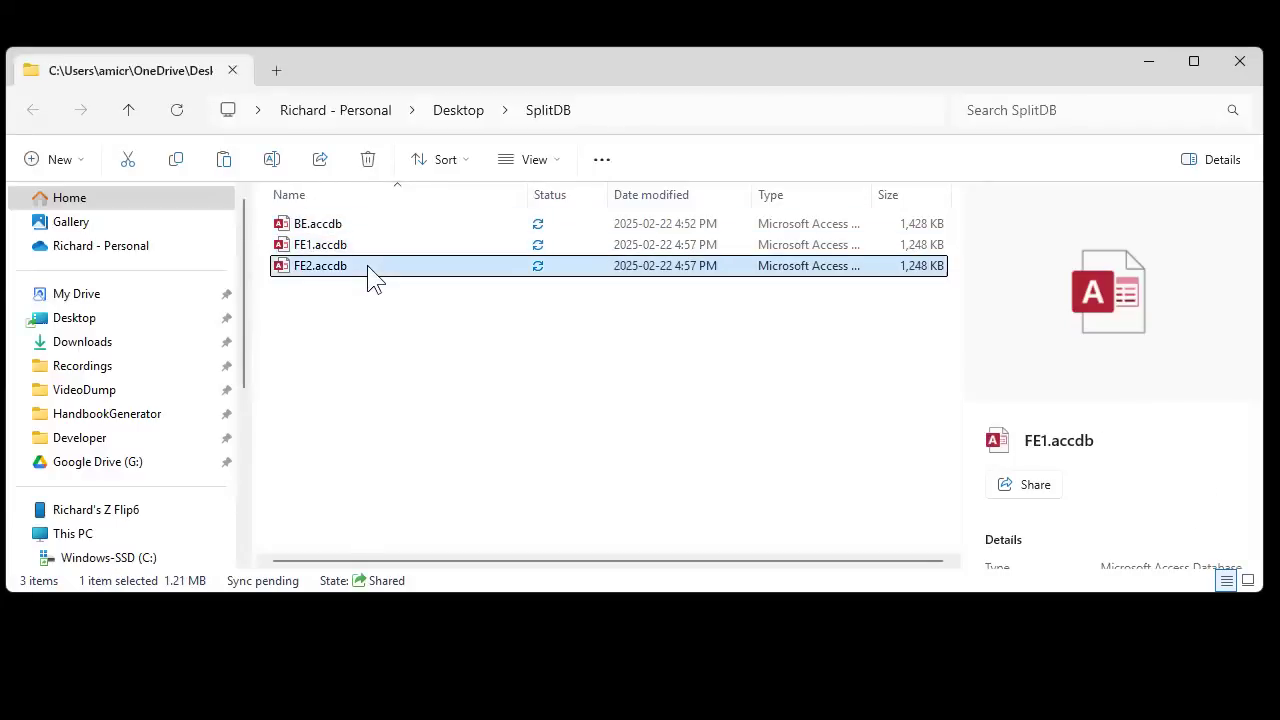
pyautogui.click(342, 250)
pyautogui.click(349, 272)
pyautogui.click(337, 250)
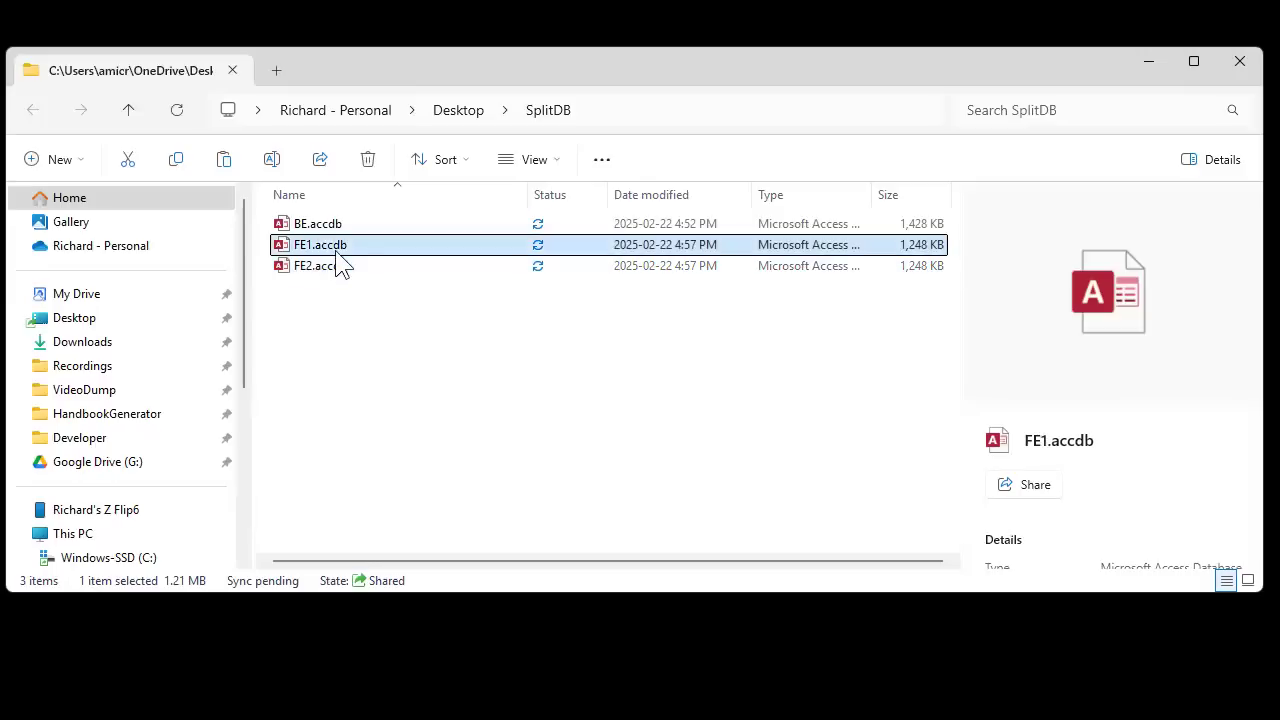
pyautogui.click(343, 267)
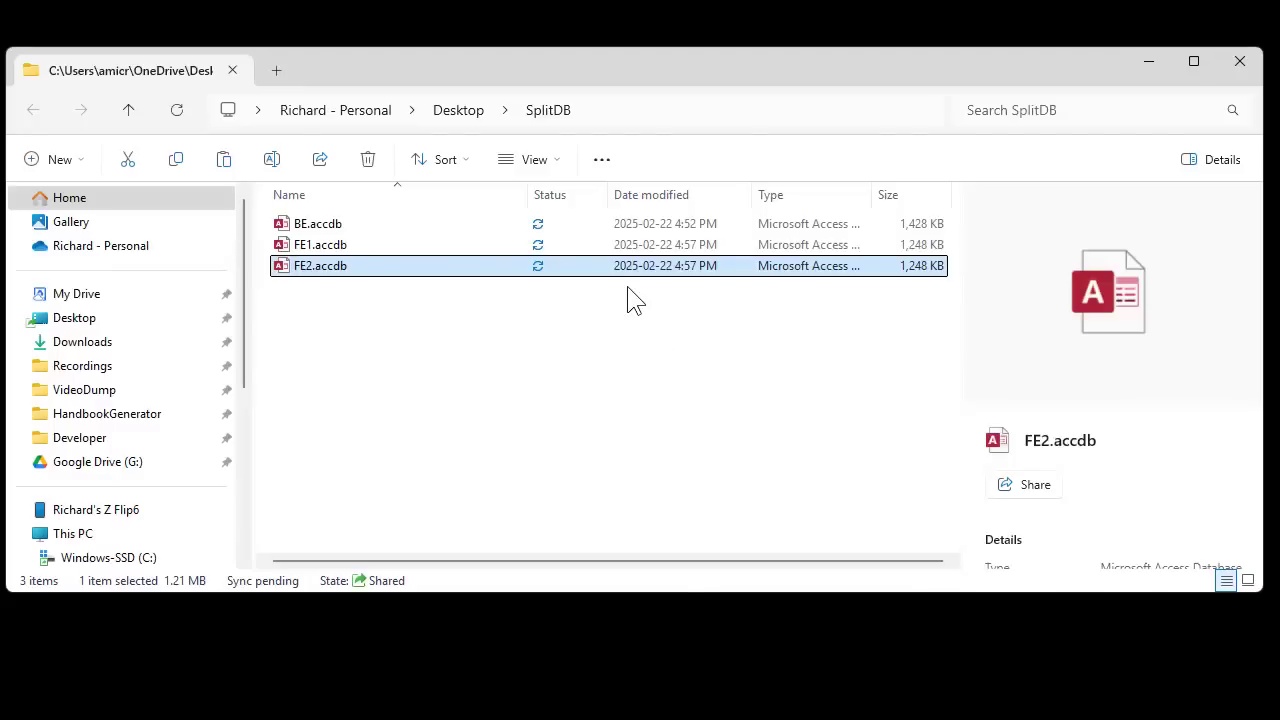
# Open FE1.accdb and its Customers form.
pyautogui.click(332, 250)
pyautogui.doubleClick(332, 250)
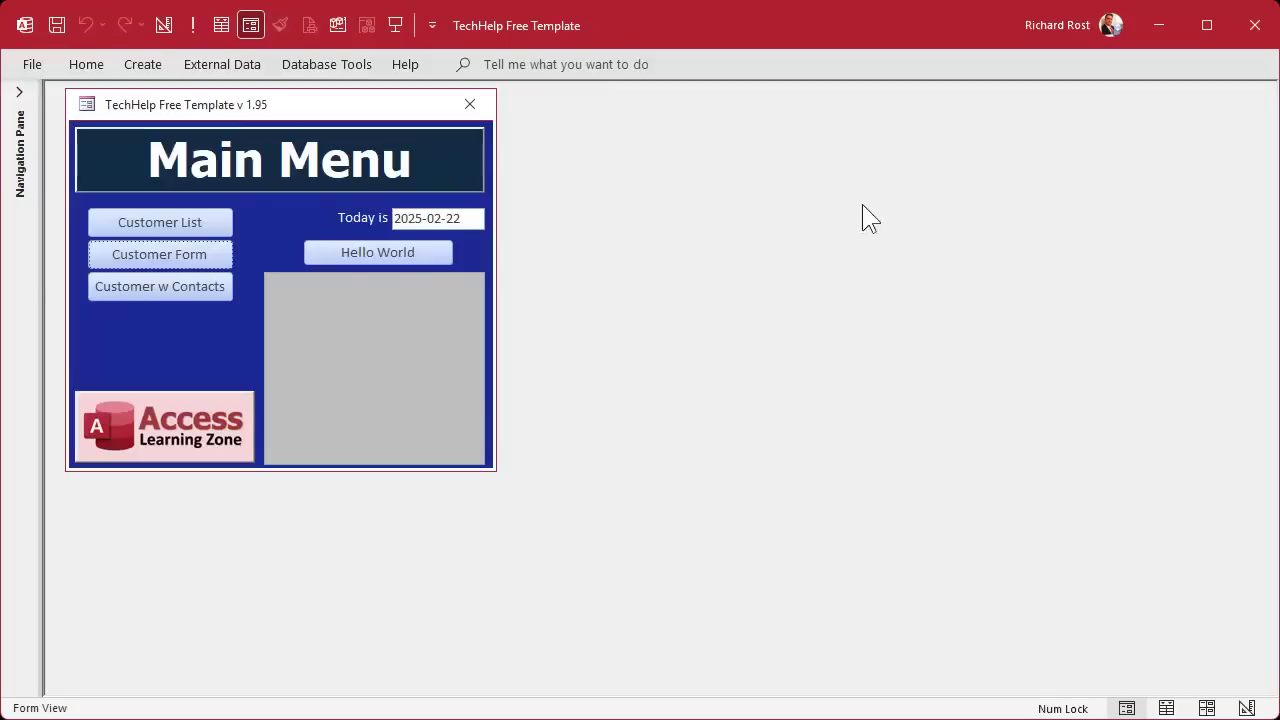
pyautogui.click(201, 256)
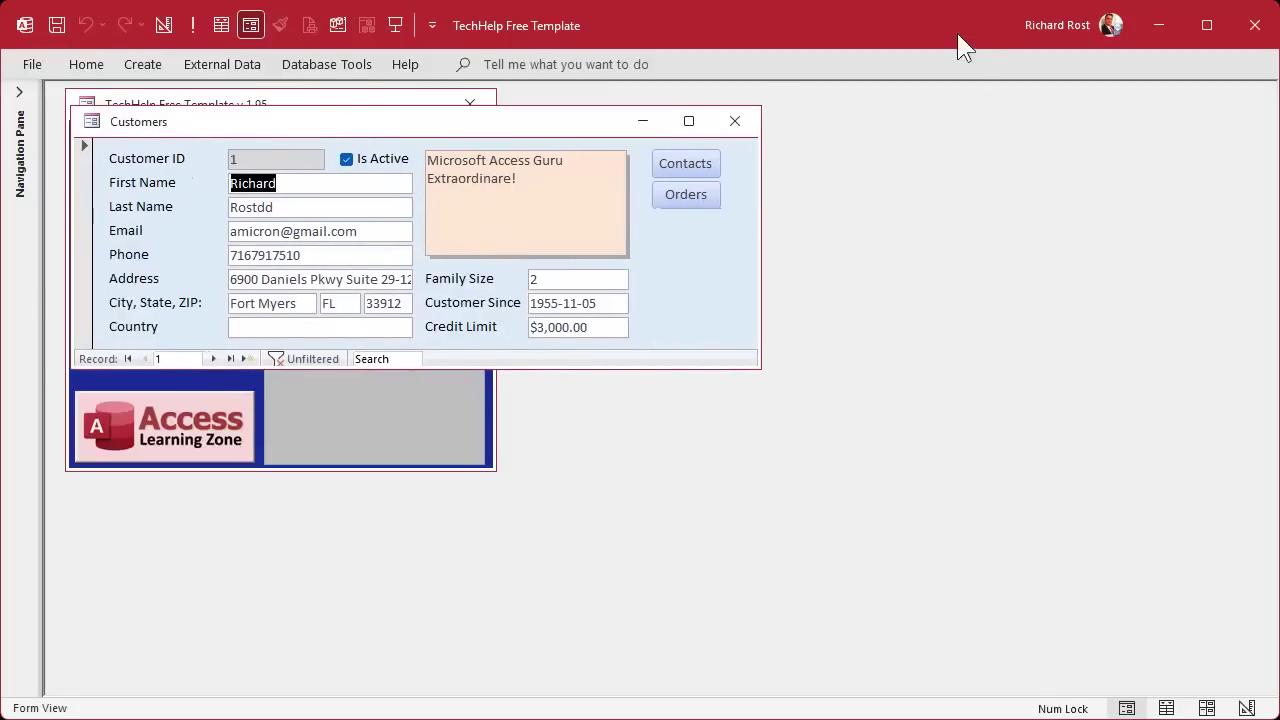
# Shrink the FE1 Access window and launch FE2.accdb in a second Access window.
pyautogui.moveTo(1270, 120); pyautogui.dragTo(763, 110)
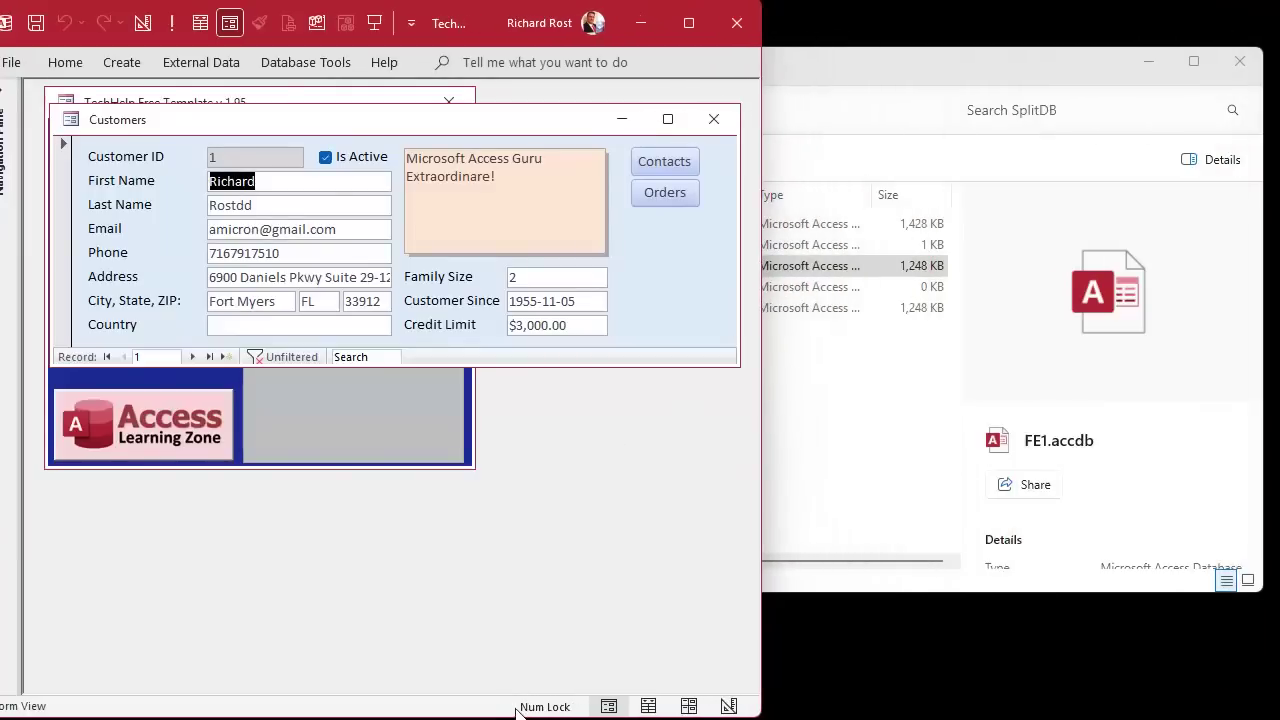
pyautogui.moveTo(522, 710); pyautogui.dragTo(557, 407)
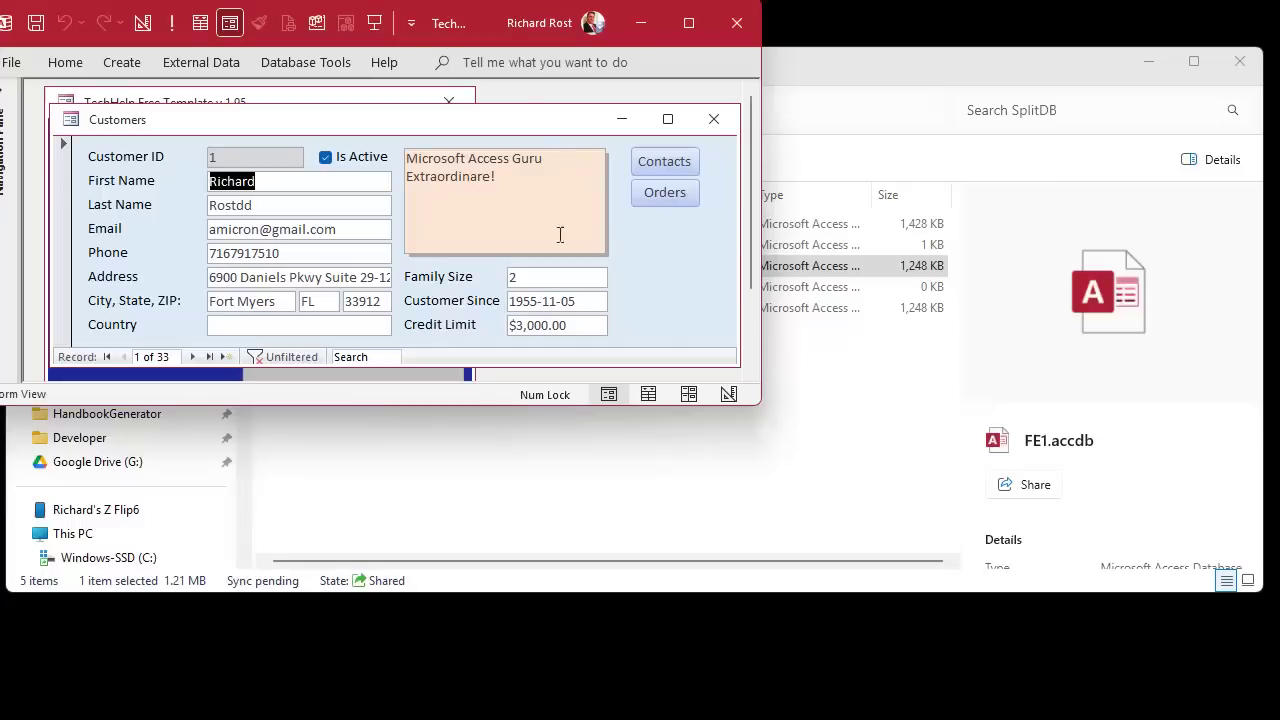
pyautogui.moveTo(498, 25); pyautogui.dragTo(523, 31)
pyautogui.click(972, 66)
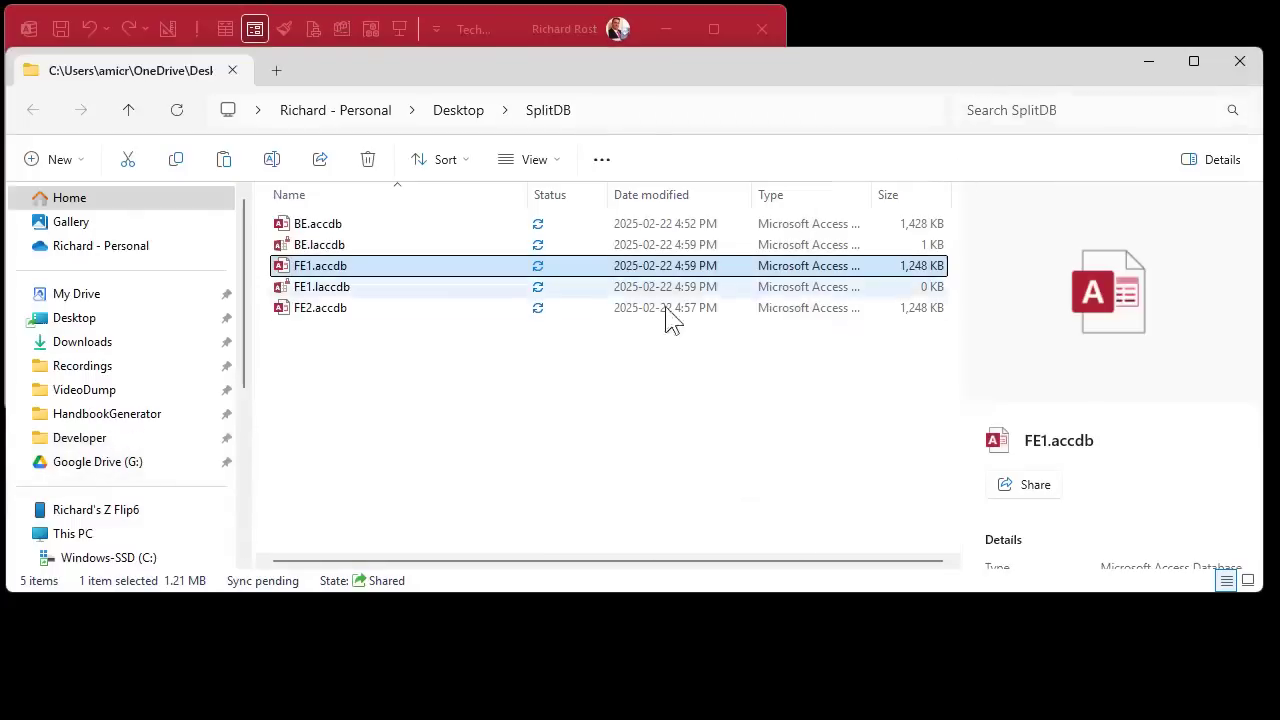
pyautogui.doubleClick(376, 310)
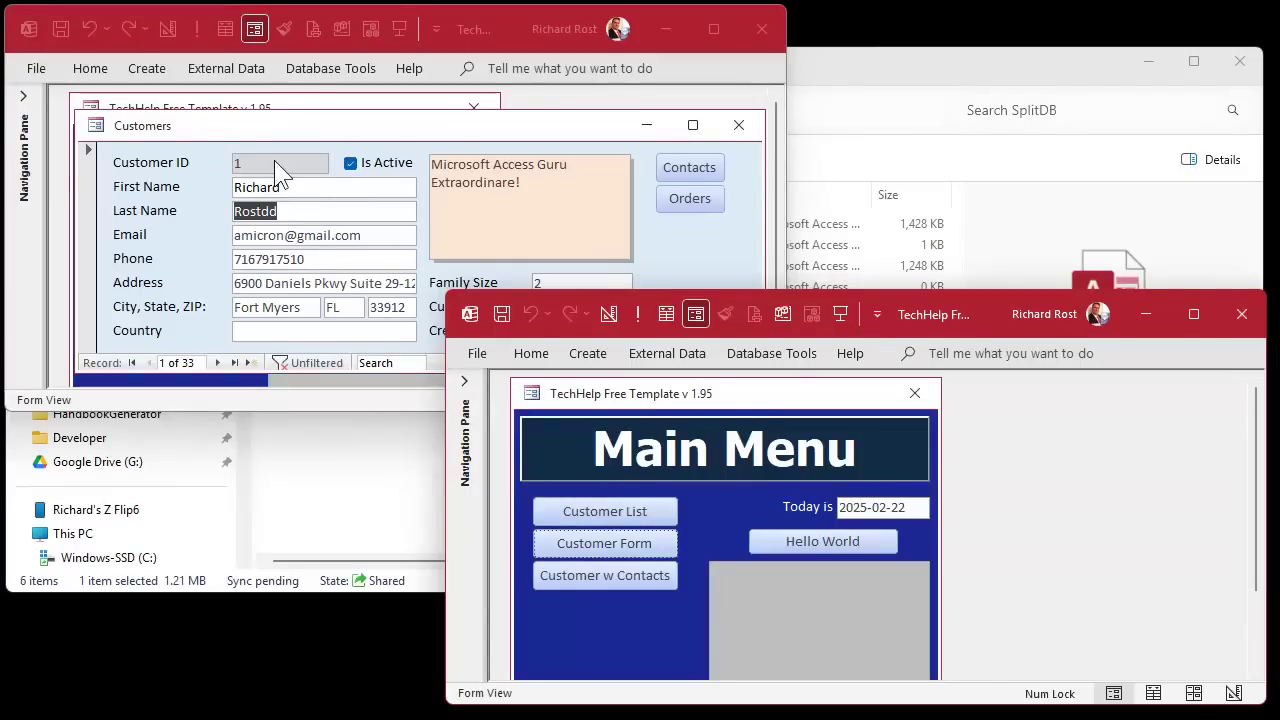
# Remove the extra letters from customer 1's Last Name in both FE1 and FE2.
pyautogui.click(305, 211)
pyautogui.press('BackSpace')
pyautogui.press('BackSpace')
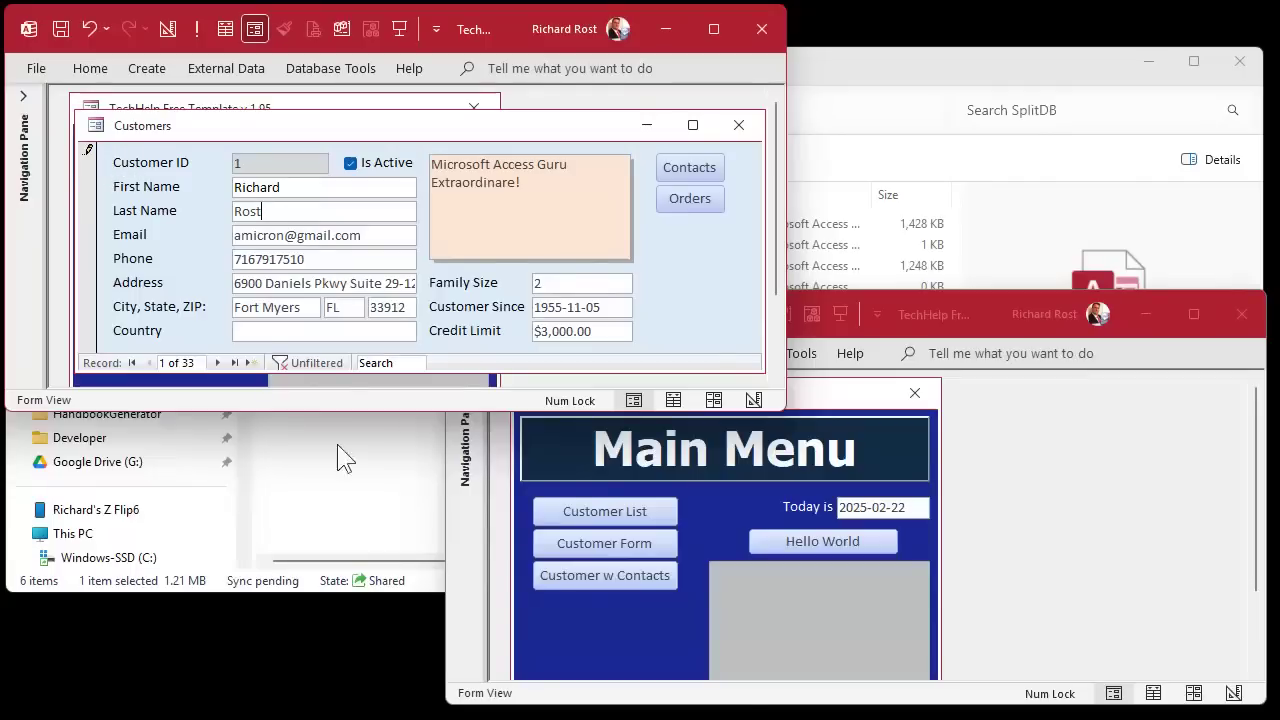
pyautogui.click(611, 535)
pyautogui.click(754, 494)
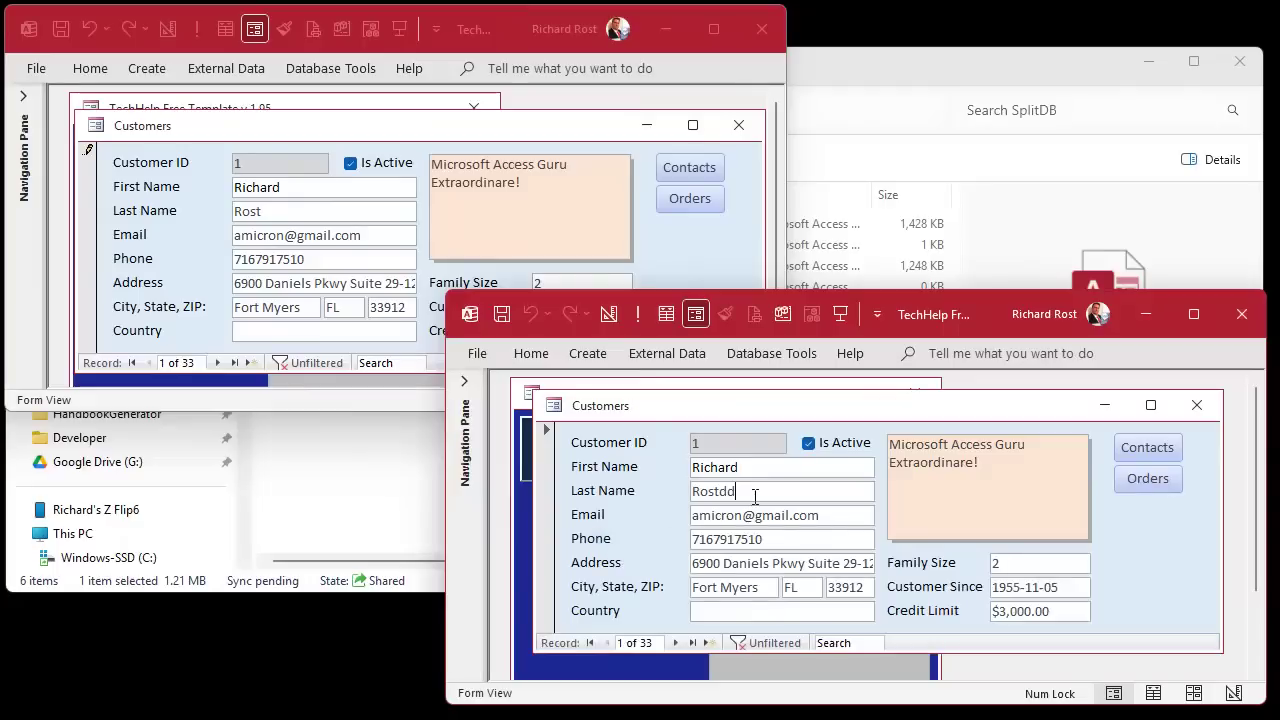
pyautogui.press('BackSpace')
pyautogui.press('BackSpace')
# Save FE1's edit by closing its form, then drop FE2's conflicting changes and close it.
pyautogui.click(739, 124)
pyautogui.click(739, 124)
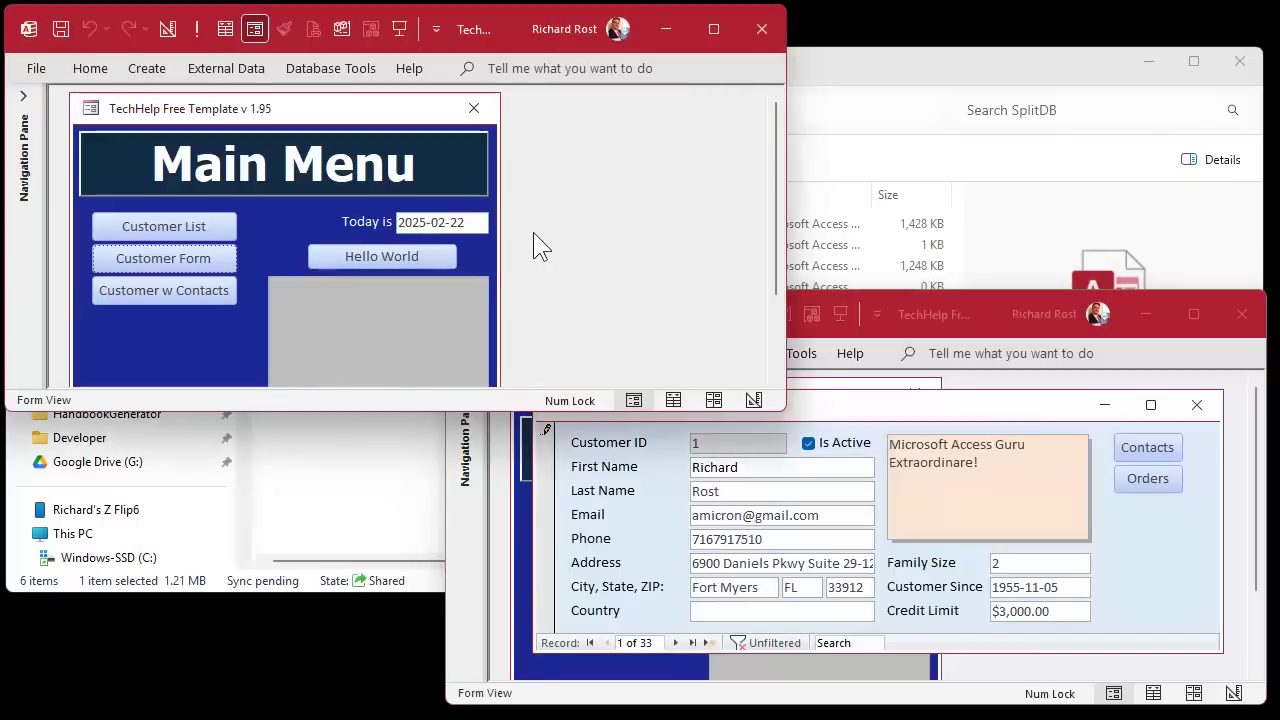
pyautogui.click(920, 405)
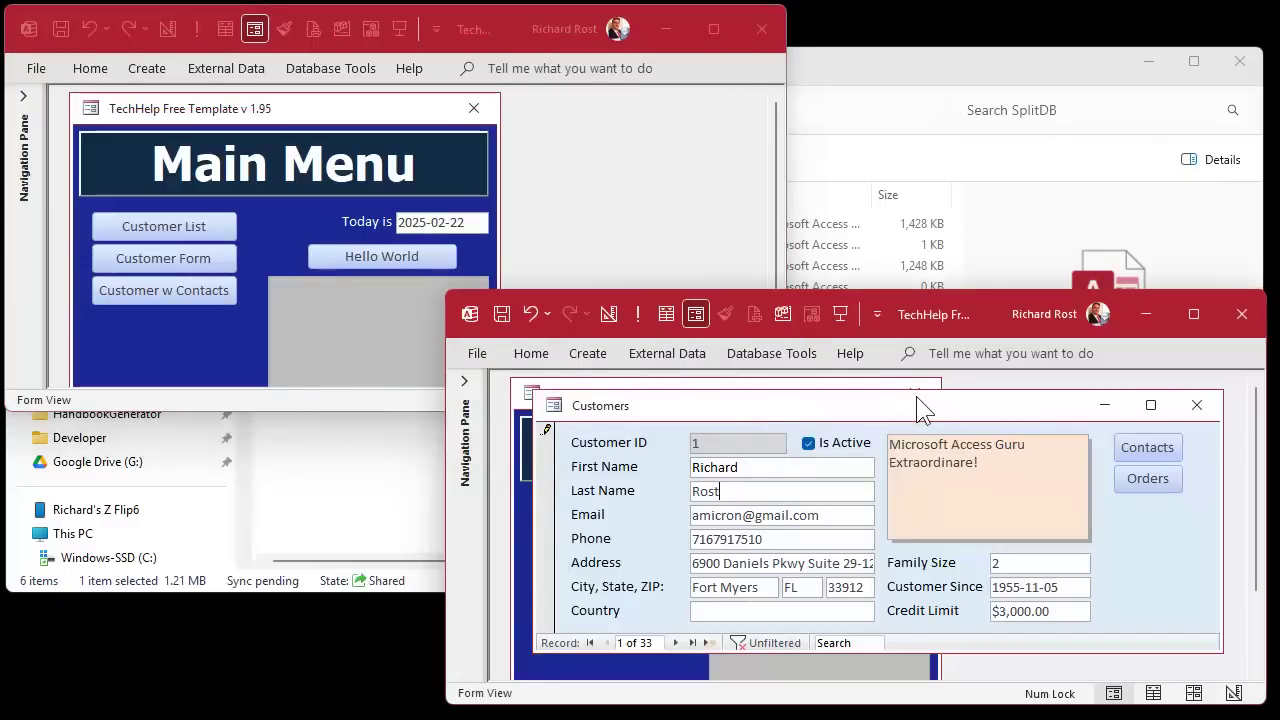
pyautogui.click(1196, 405)
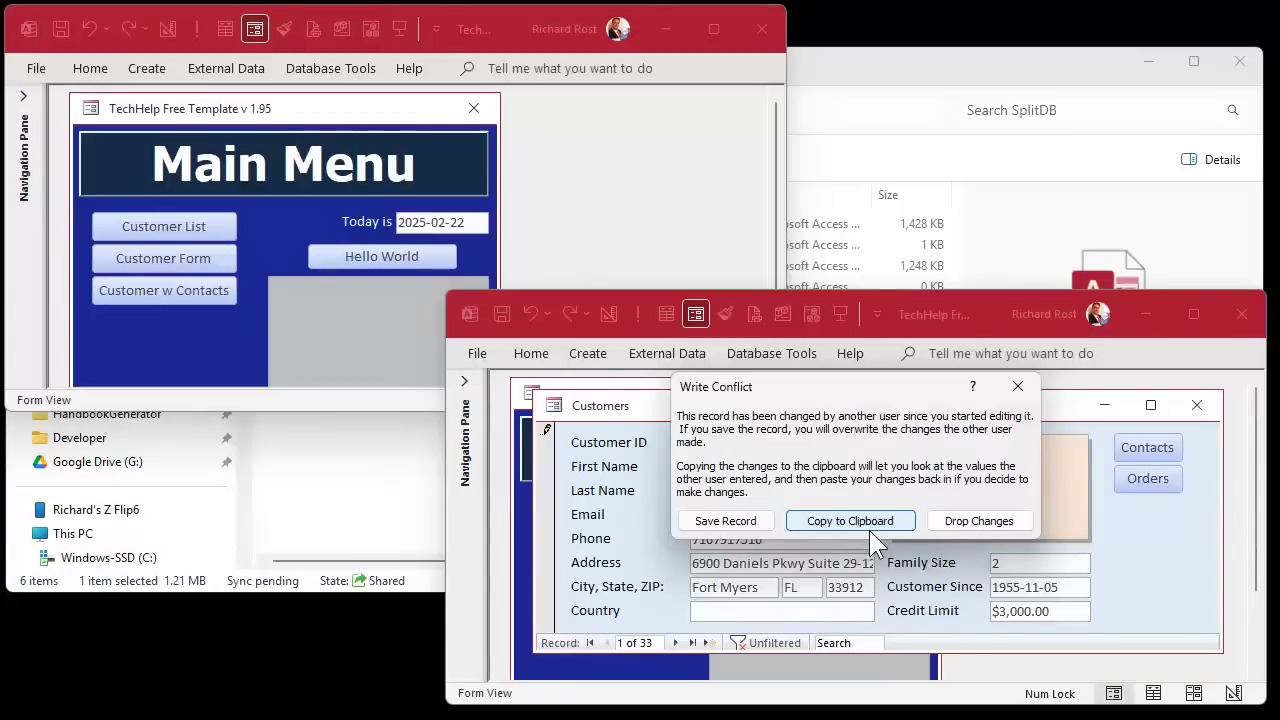
pyautogui.click(968, 521)
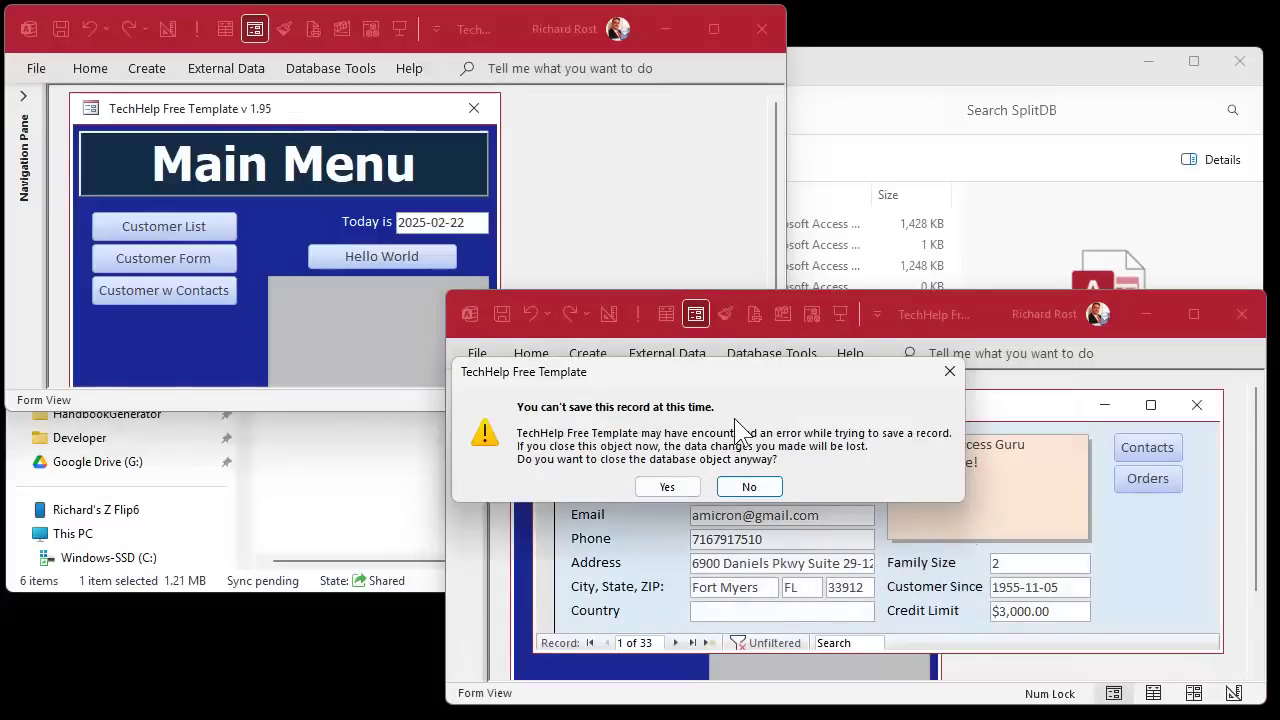
pyautogui.click(667, 487)
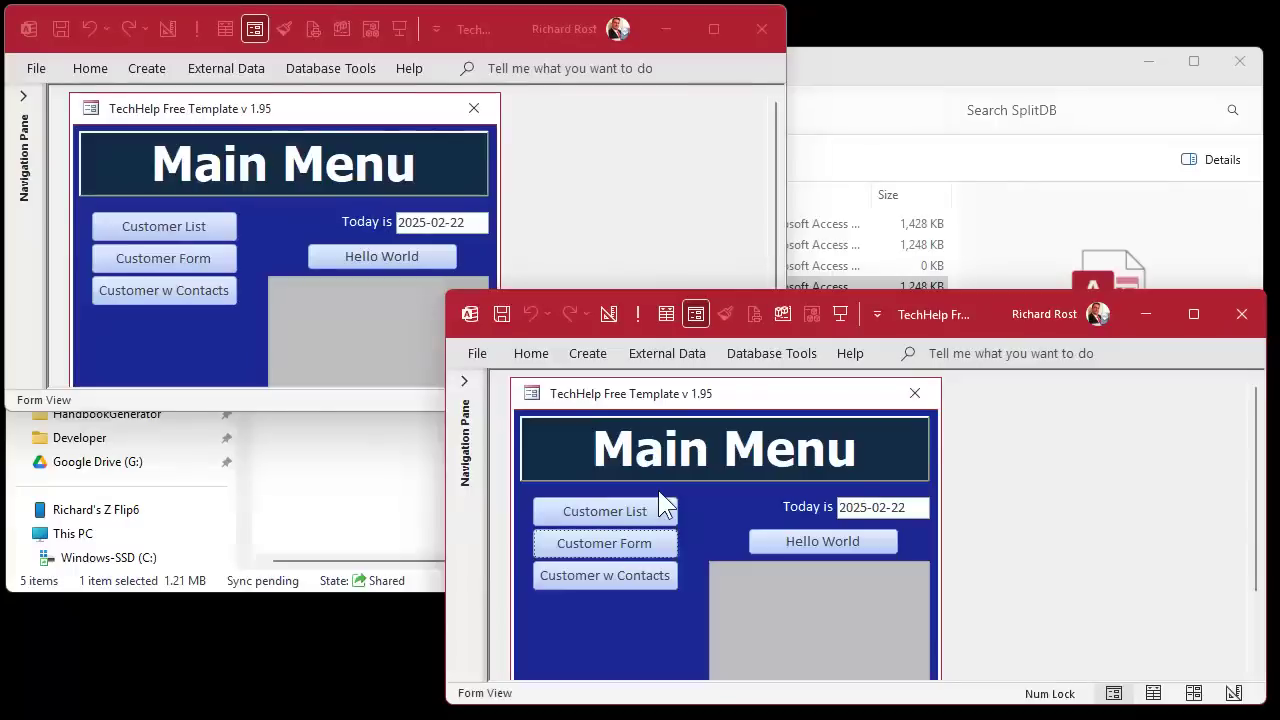
# In CustomerF Design View, set Record Locks to Edited Record and save the design.
pyautogui.click(157, 252)
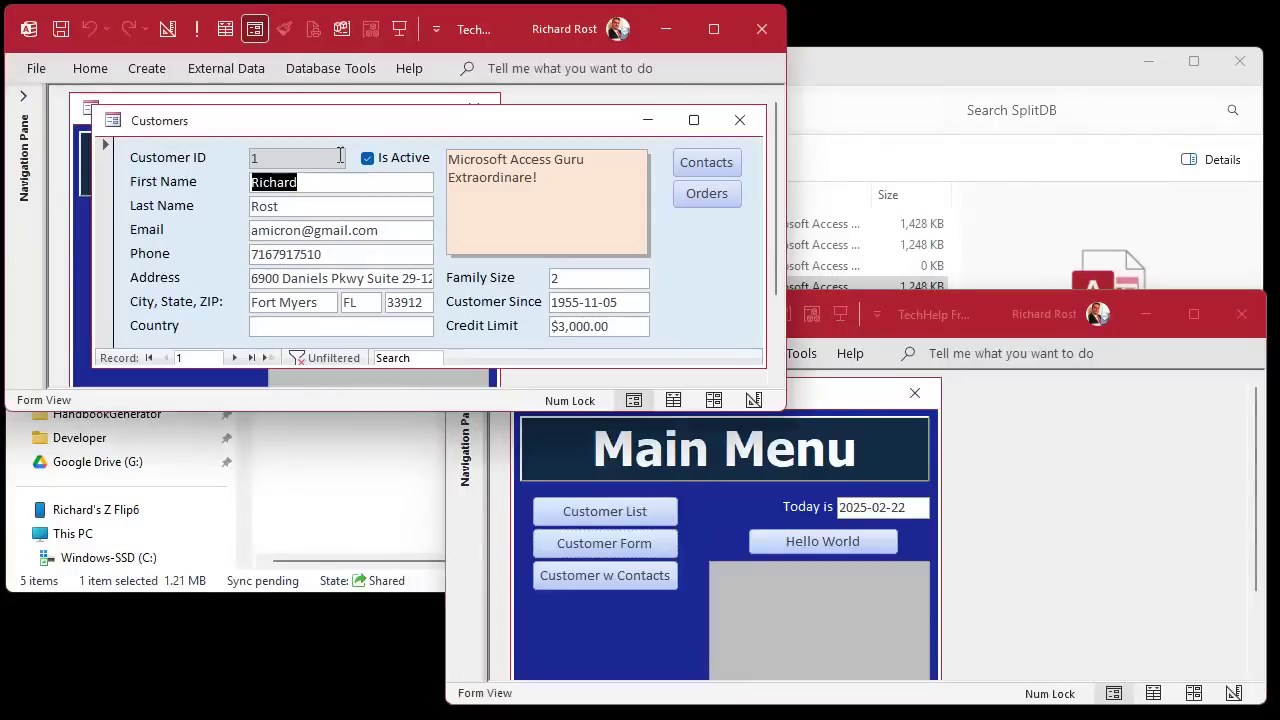
pyautogui.rightClick(345, 124)
pyautogui.click(418, 286)
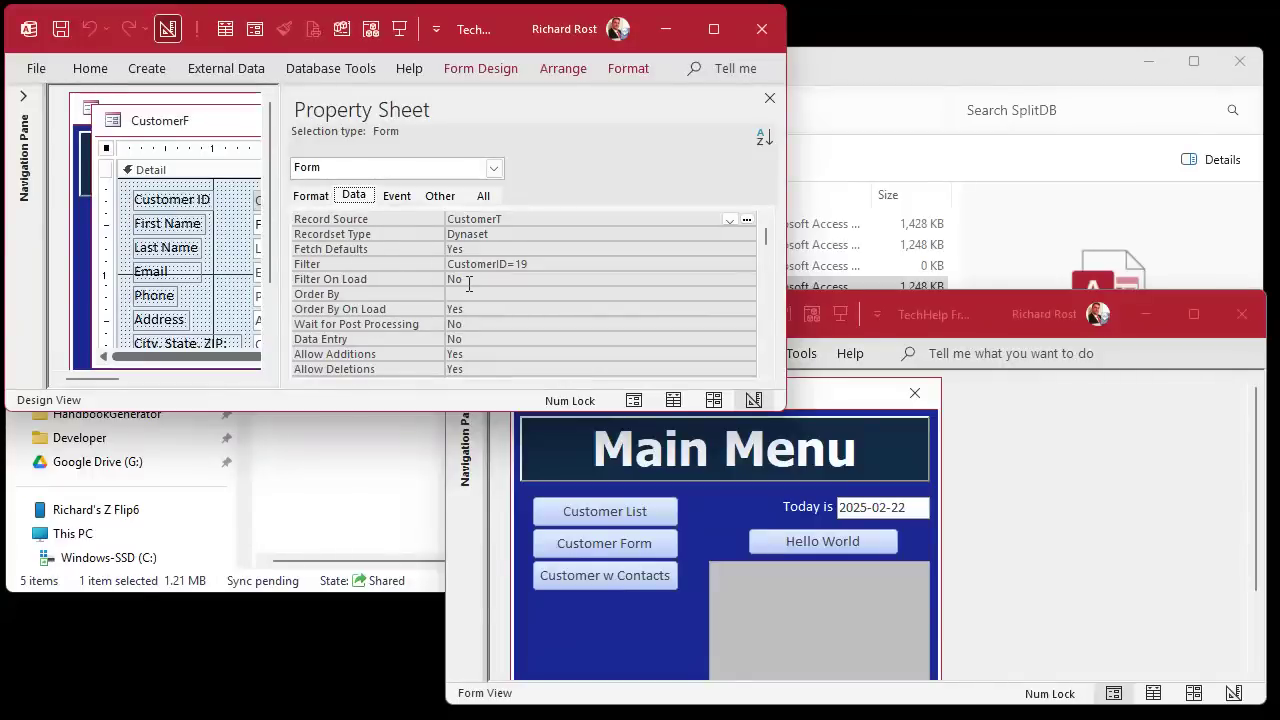
pyautogui.scroll(-1, 469, 284)
pyautogui.click(663, 368)
pyautogui.click(748, 369)
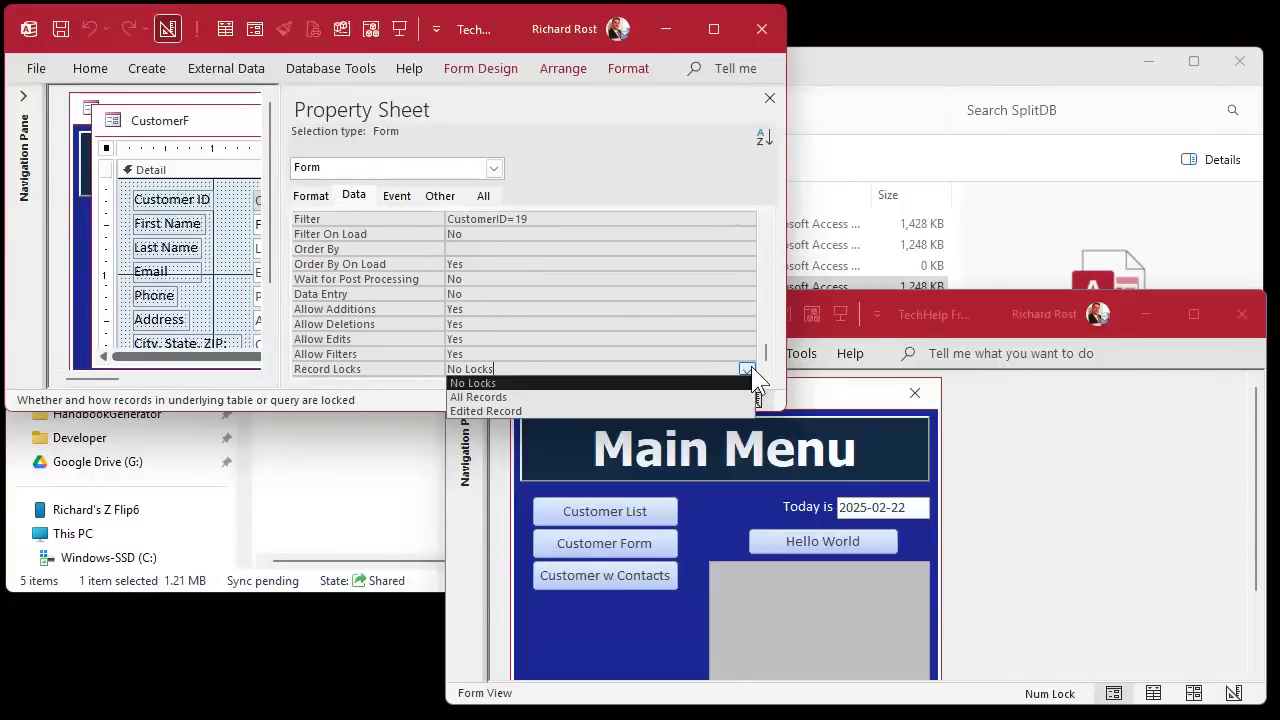
pyautogui.click(576, 411)
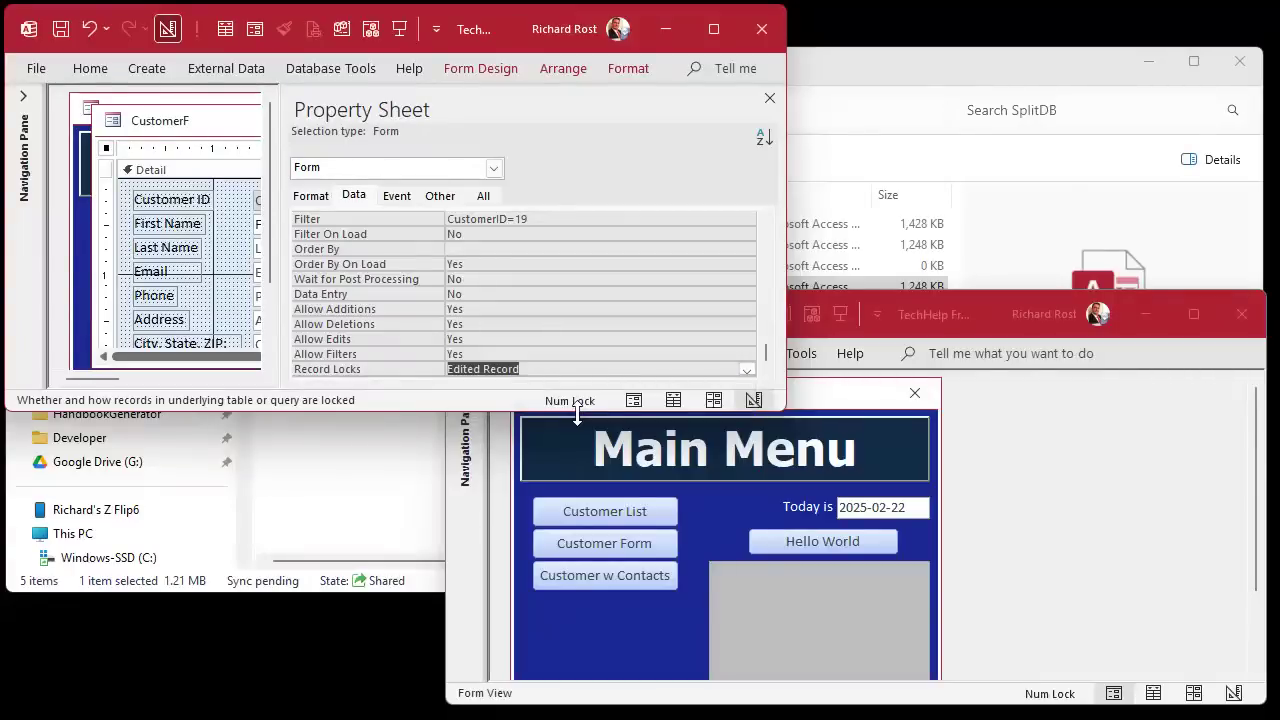
pyautogui.click(770, 99)
pyautogui.click(739, 120)
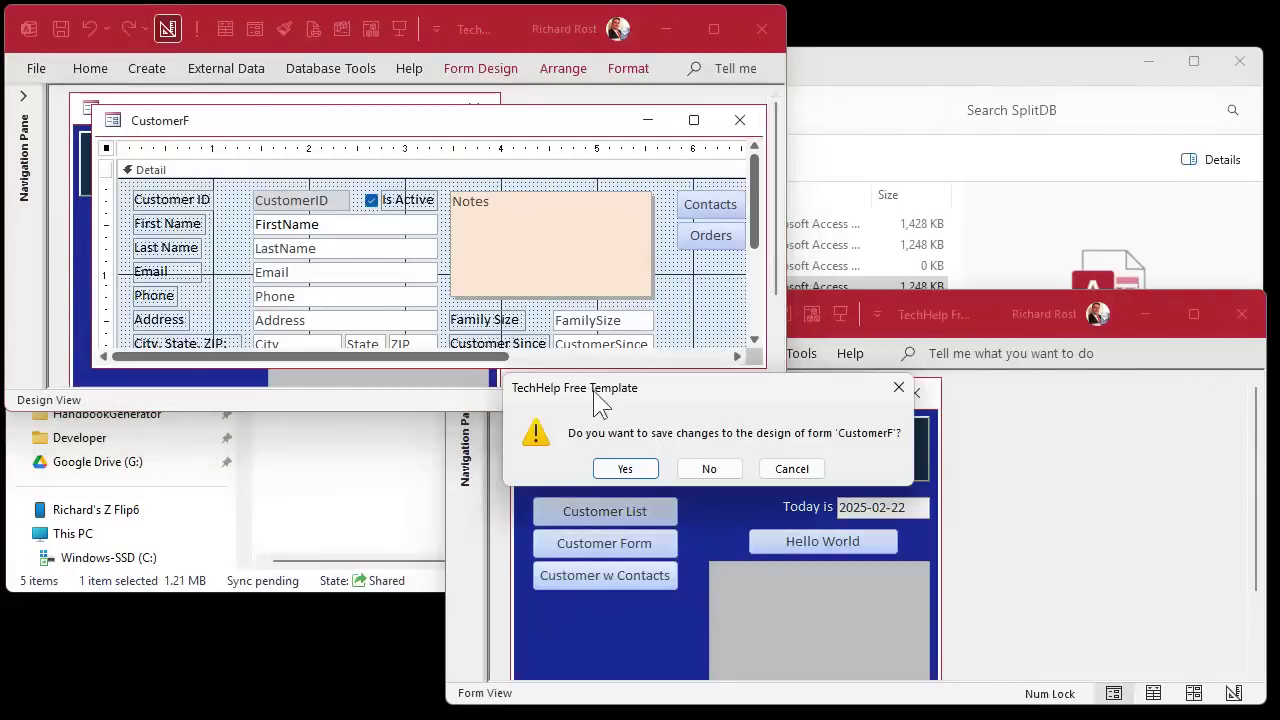
pyautogui.click(625, 469)
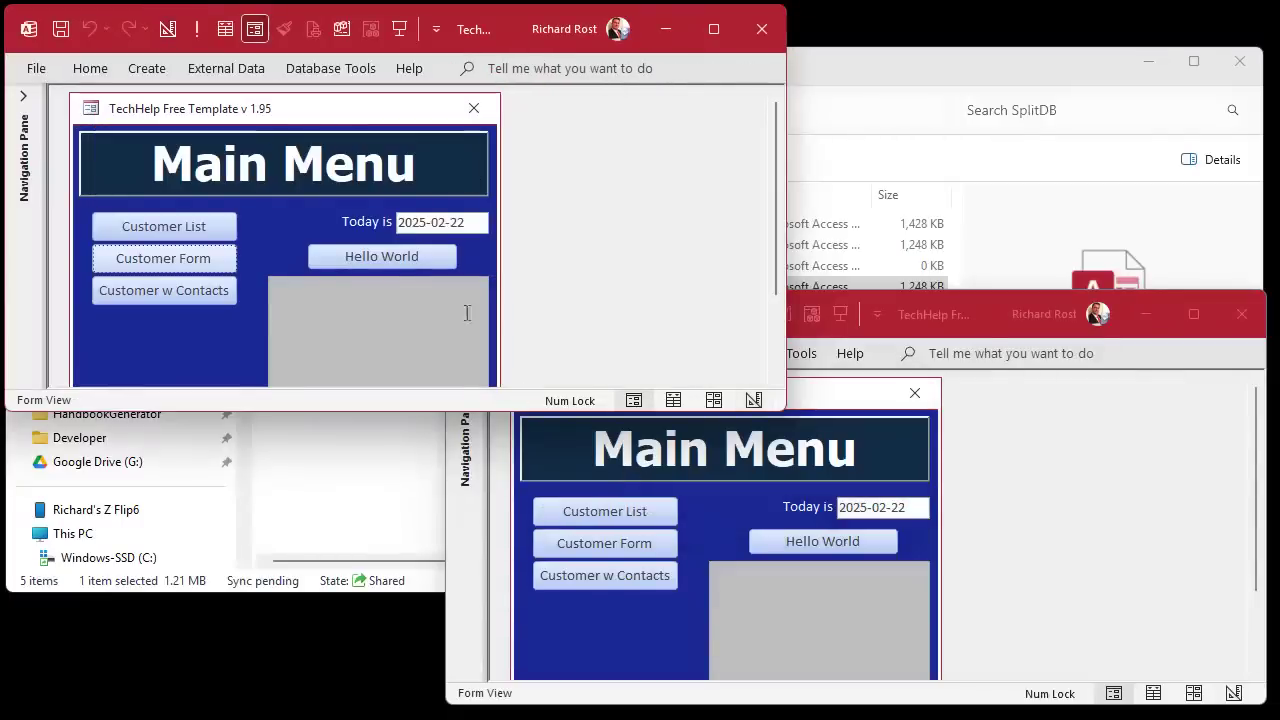
# Close both Access front ends, FE2 first and then FE1.
pyautogui.click(814, 396)
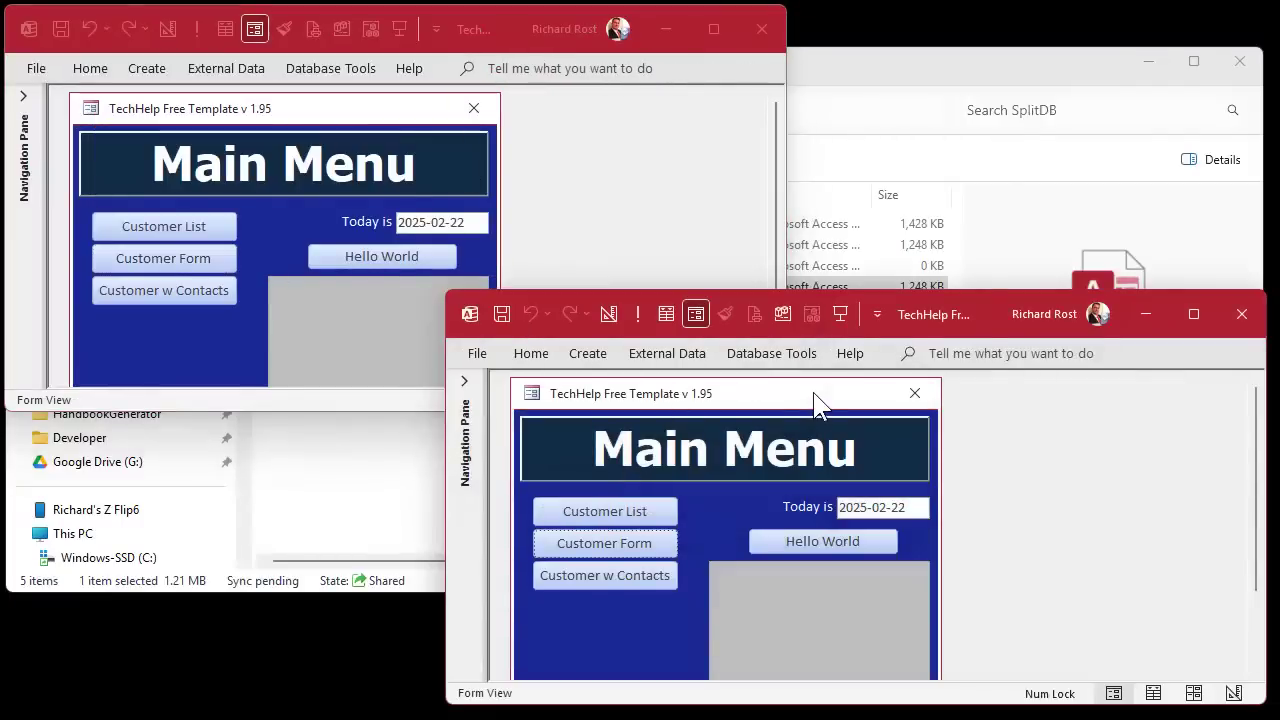
pyautogui.click(665, 548)
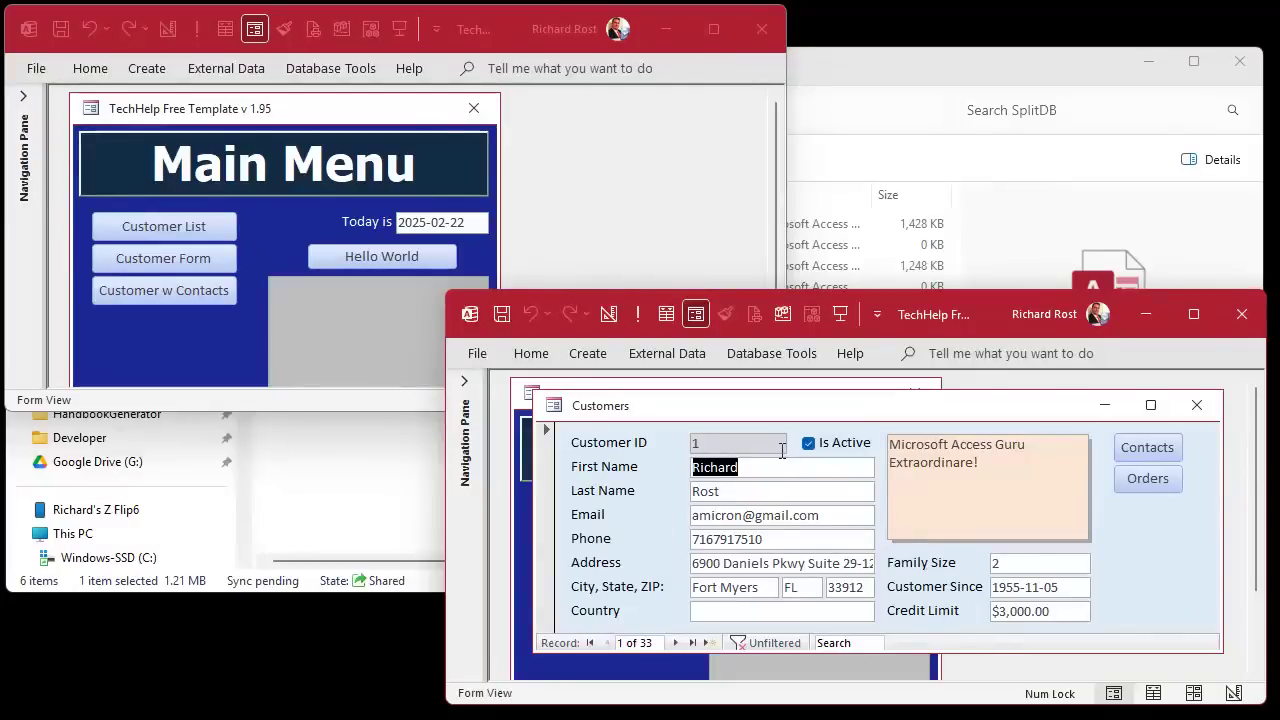
pyautogui.click(1242, 314)
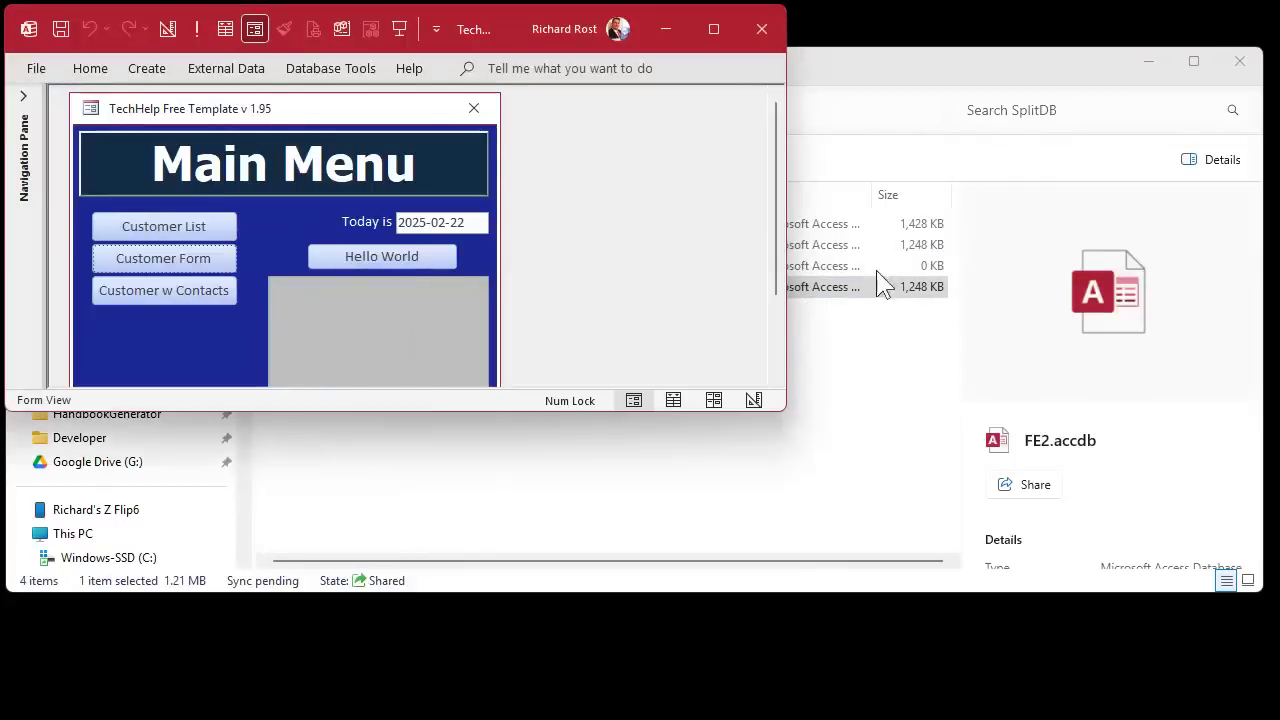
pyautogui.click(886, 68)
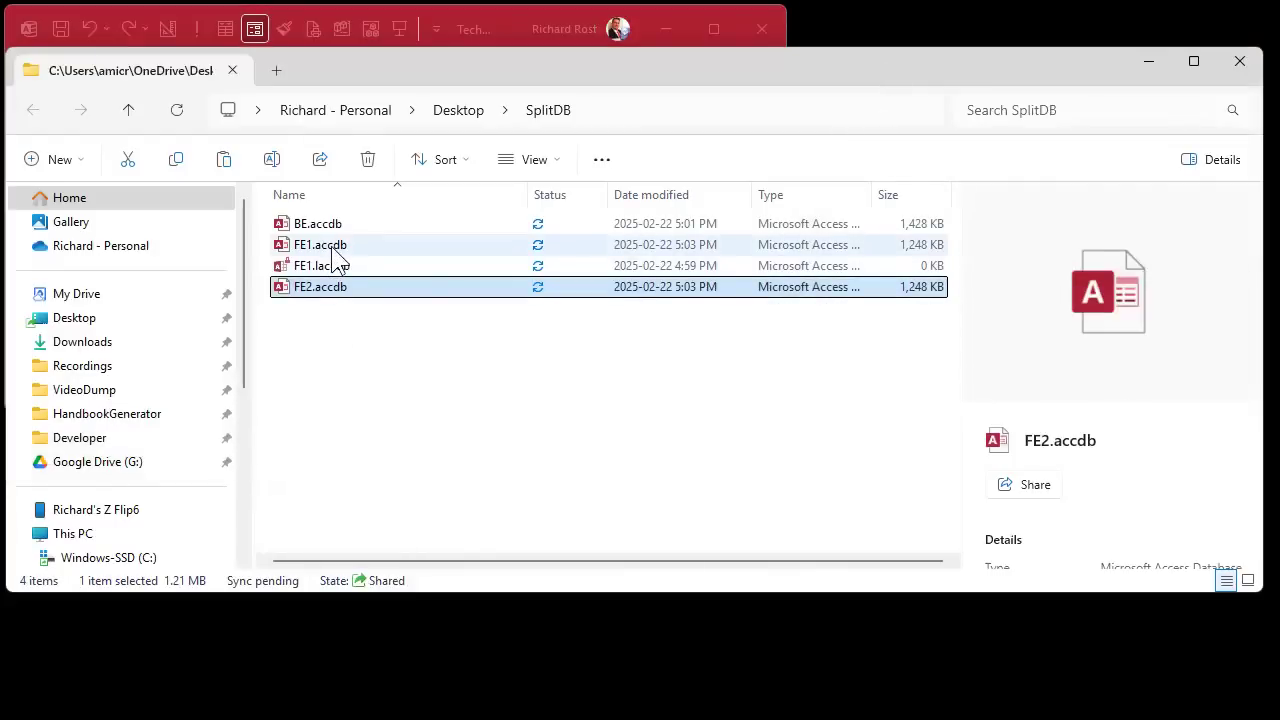
pyautogui.click(760, 30)
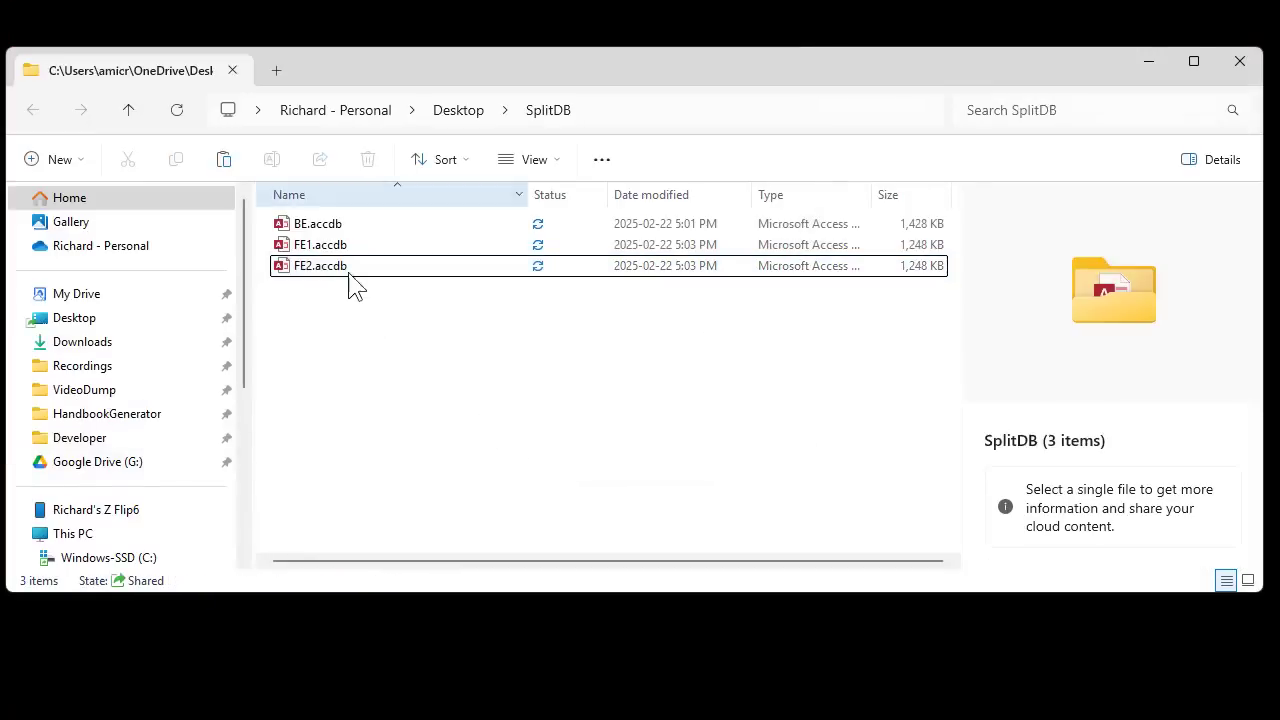
# Delete the old FE2.accdb and rename a fresh copy of FE1.accdb to FE2.accdb.
pyautogui.click(350, 268)
pyautogui.click(377, 168)
pyautogui.click(345, 249)
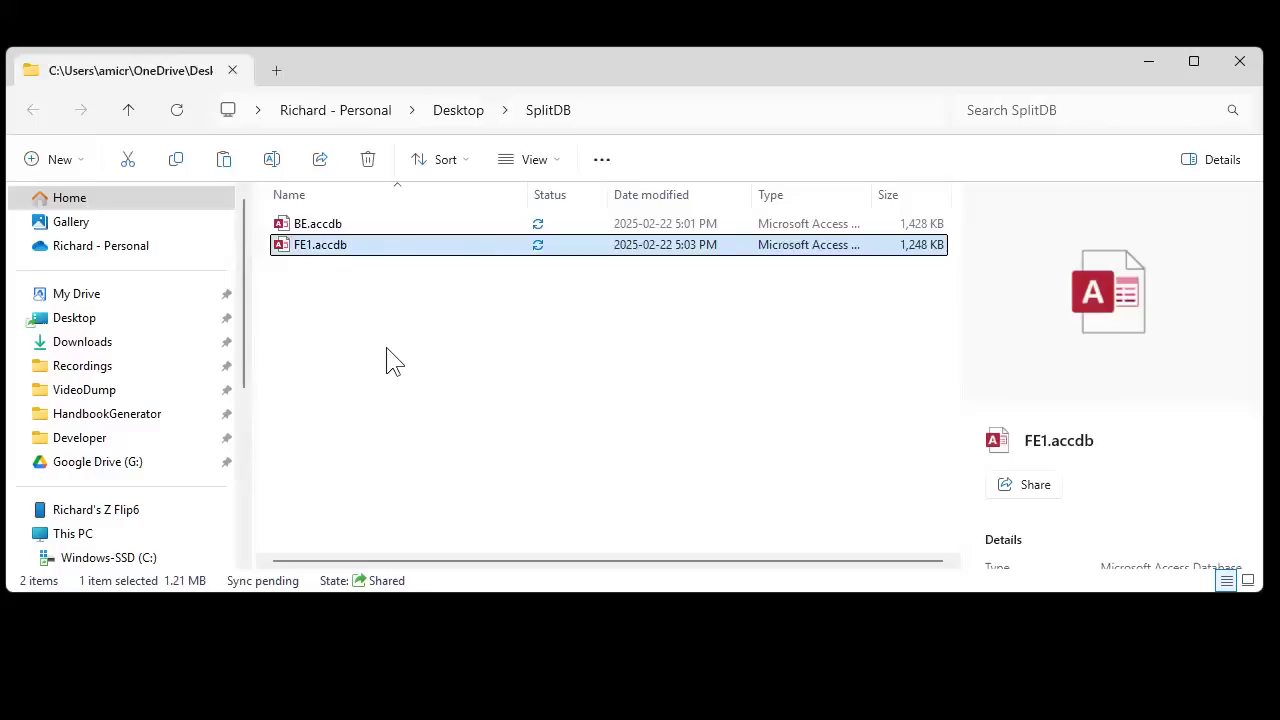
pyautogui.hotkey('ctrl', 'c')
pyautogui.hotkey('ctrl', 'v')
pyautogui.click(357, 249)
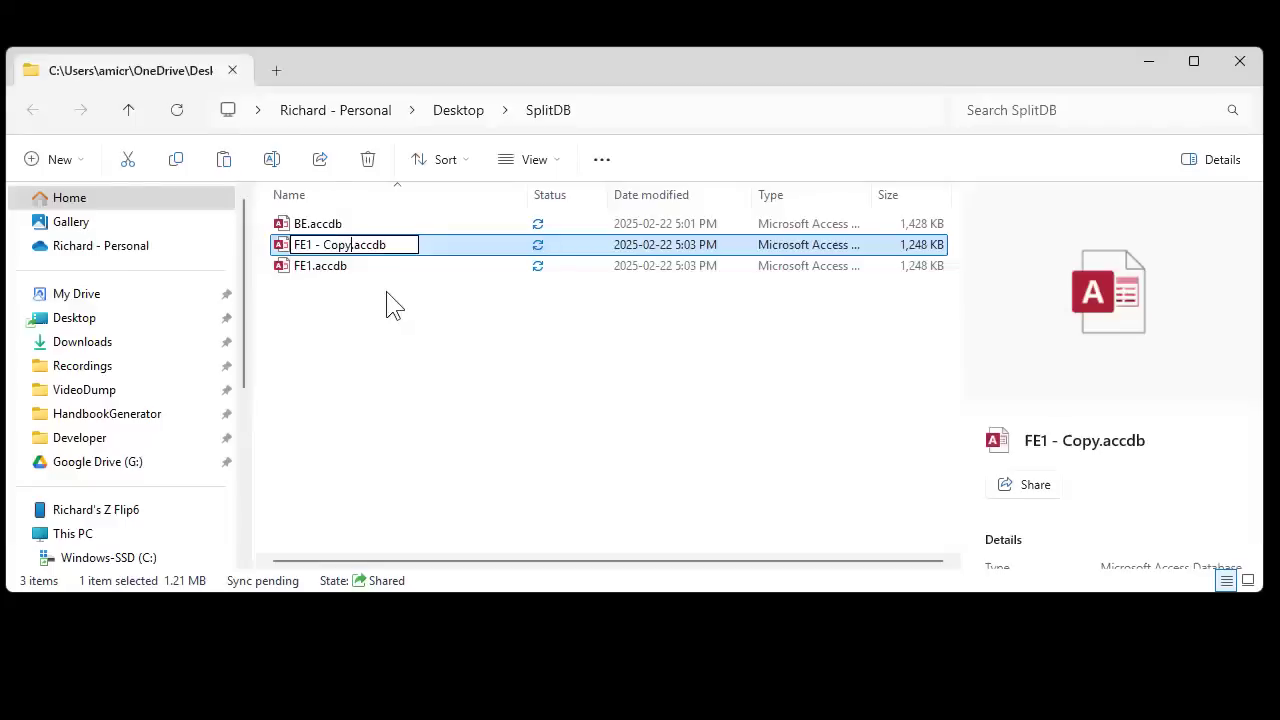
pyautogui.press('BackSpace')
pyautogui.press('BackSpace')
pyautogui.press('BackSpace')
pyautogui.press('BackSpace')
pyautogui.press('BackSpace')
pyautogui.press('BackSpace')
pyautogui.press('BackSpace')
pyautogui.press('BackSpace')
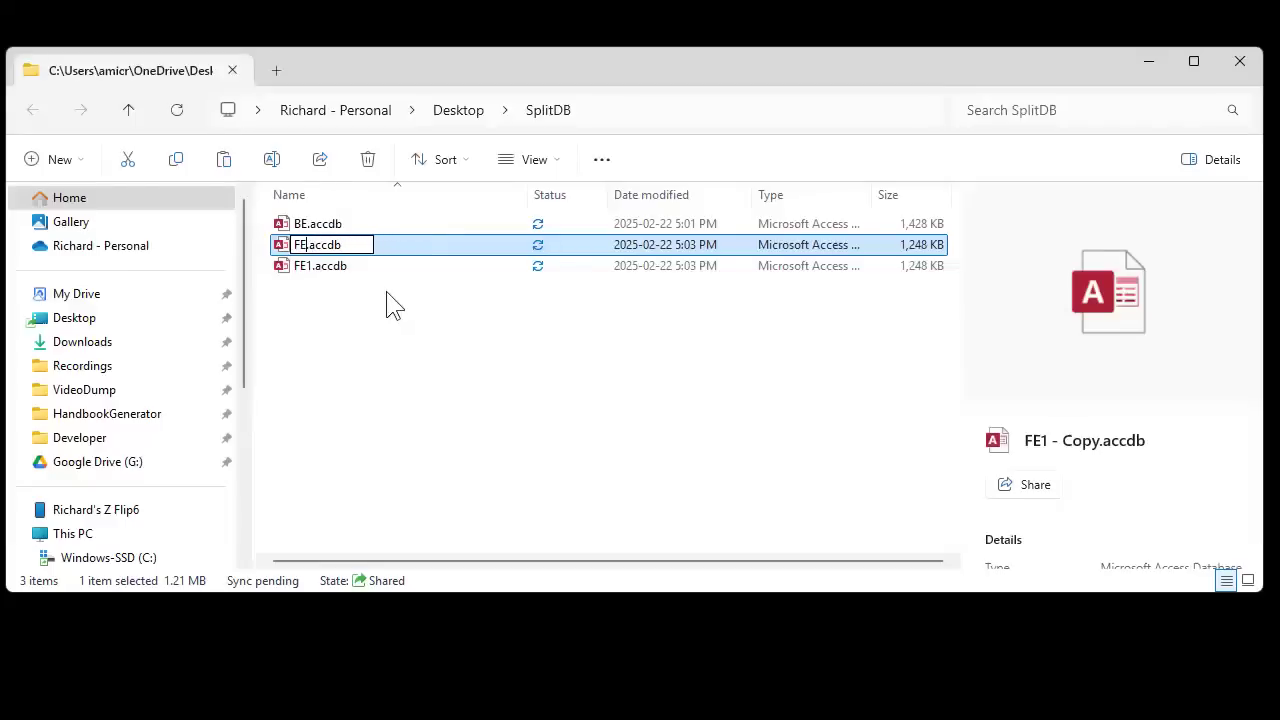
pyautogui.write('2')
pyautogui.press('Return')
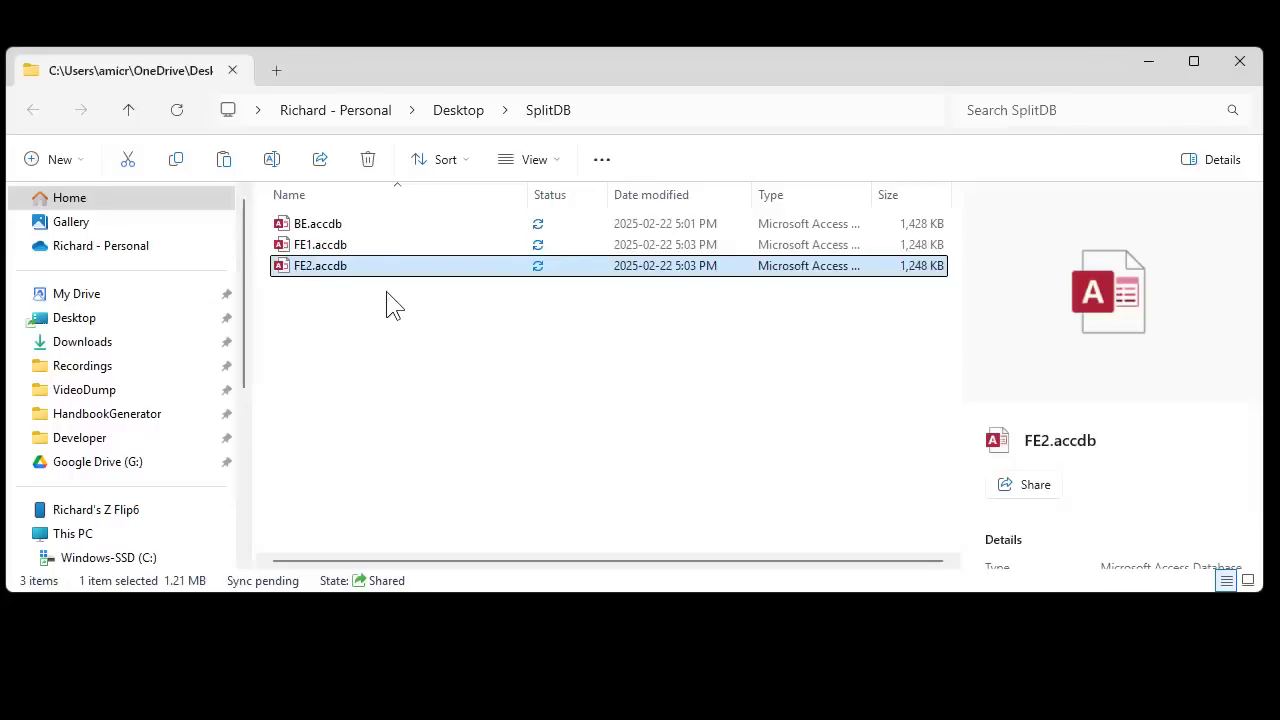
pyautogui.click(393, 305)
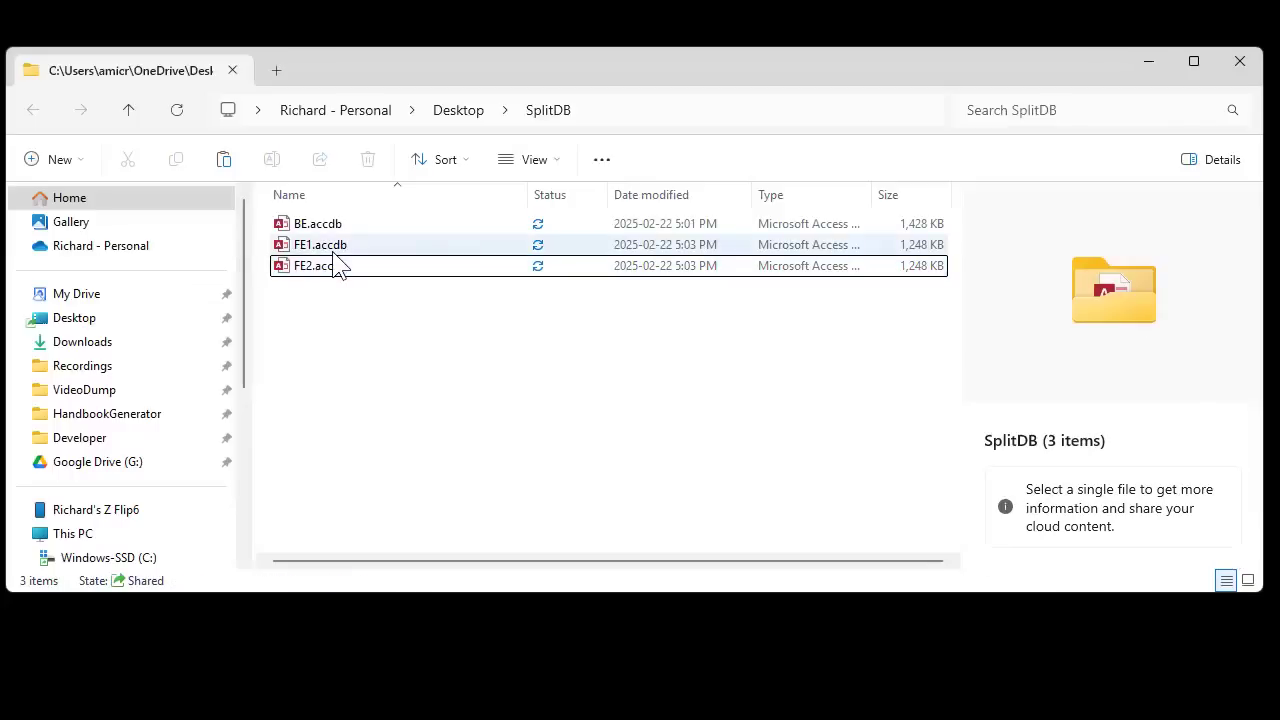
pyautogui.click(335, 250)
pyautogui.doubleClick(334, 252)
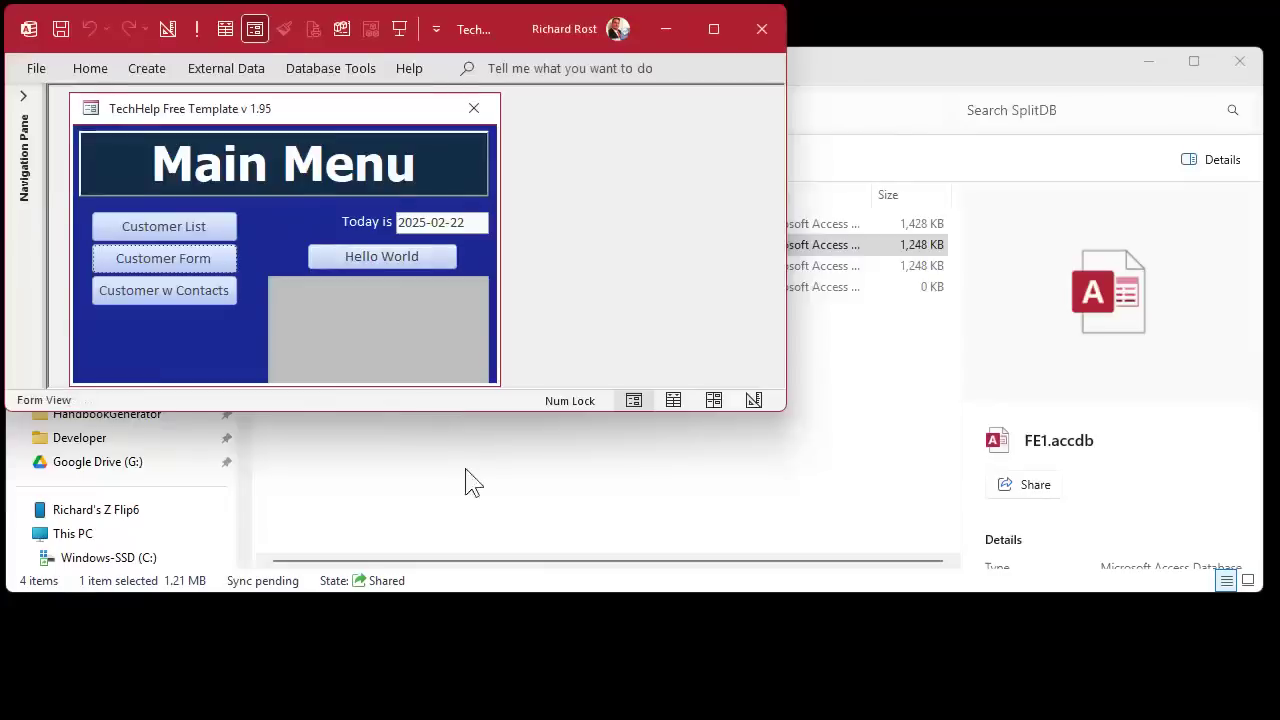
pyautogui.click(474, 494)
pyautogui.doubleClick(335, 265)
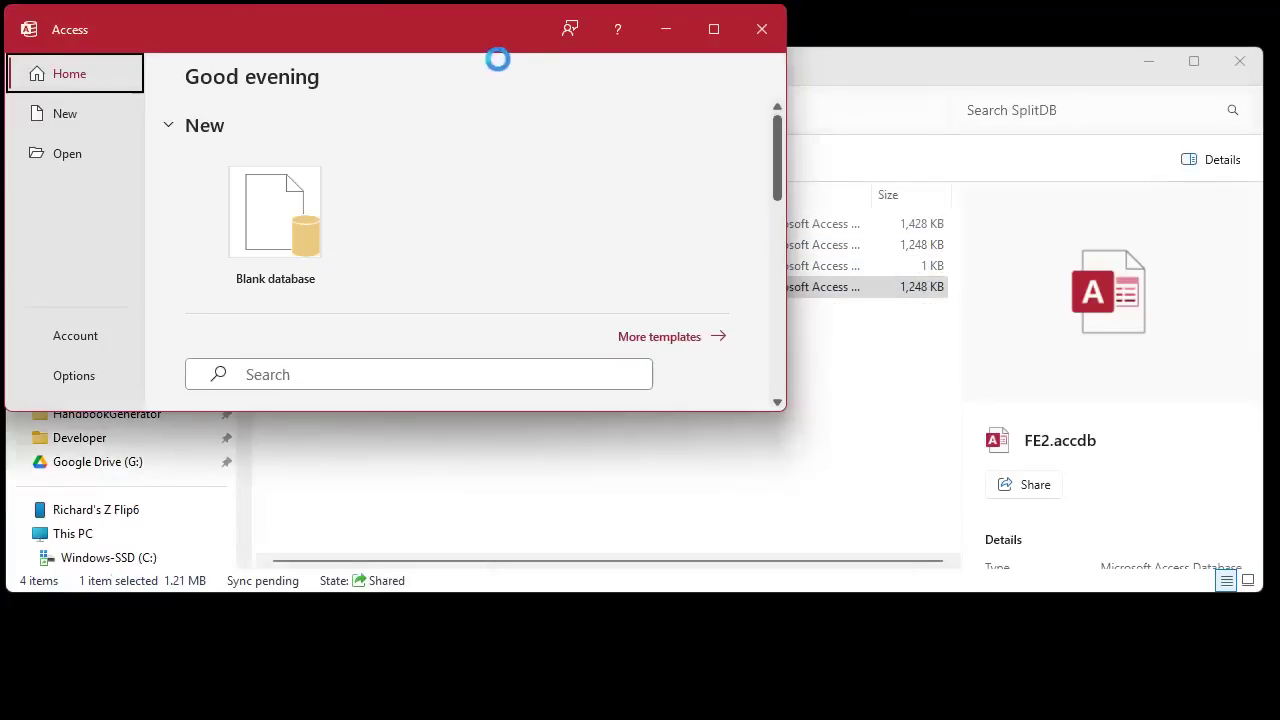
pyautogui.moveTo(513, 35); pyautogui.dragTo(1000, 334)
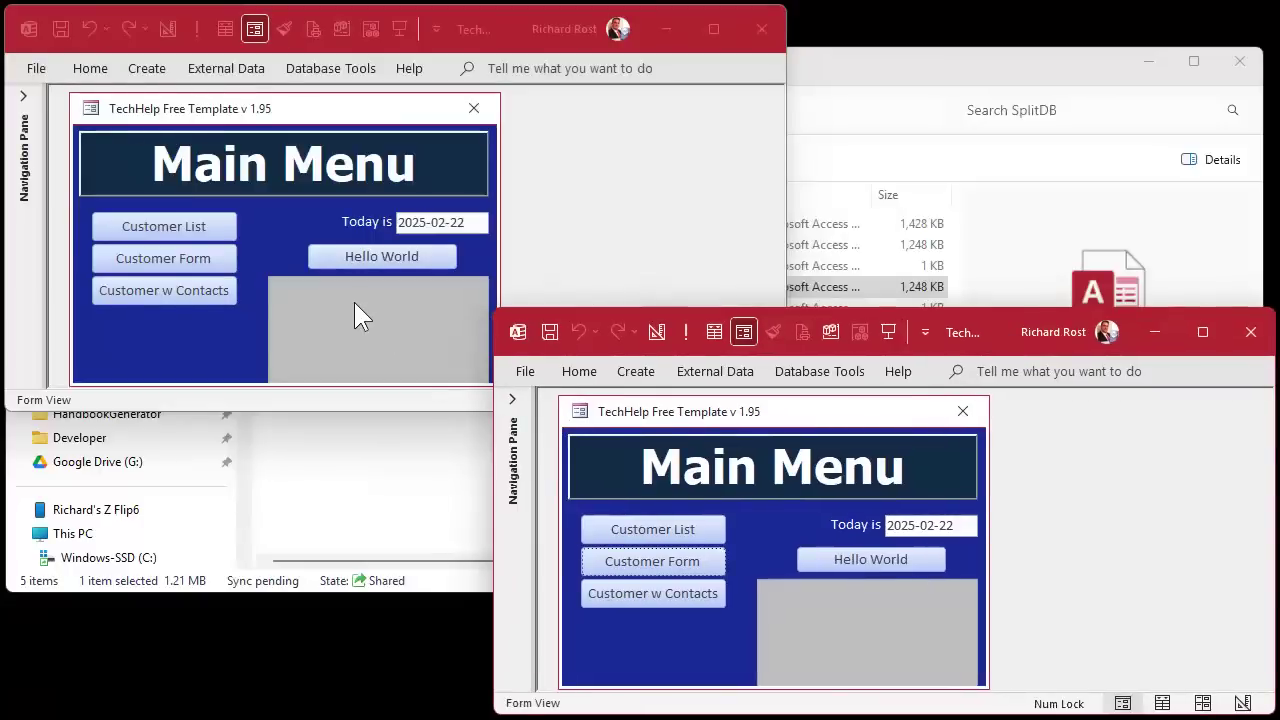
# Type 'dddddd' into customer 1's Last Name in FE1 and confirm FE2 cannot edit it.
pyautogui.click(208, 257)
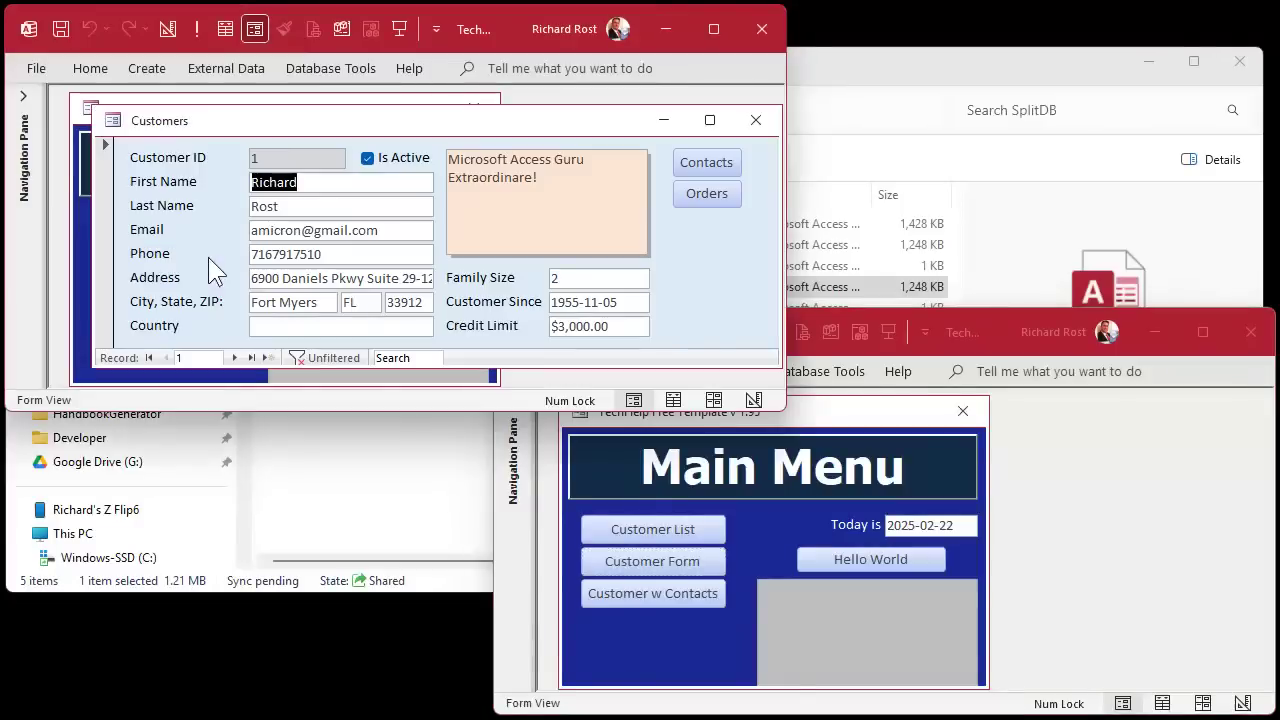
pyautogui.click(297, 208)
pyautogui.write('dddddd')
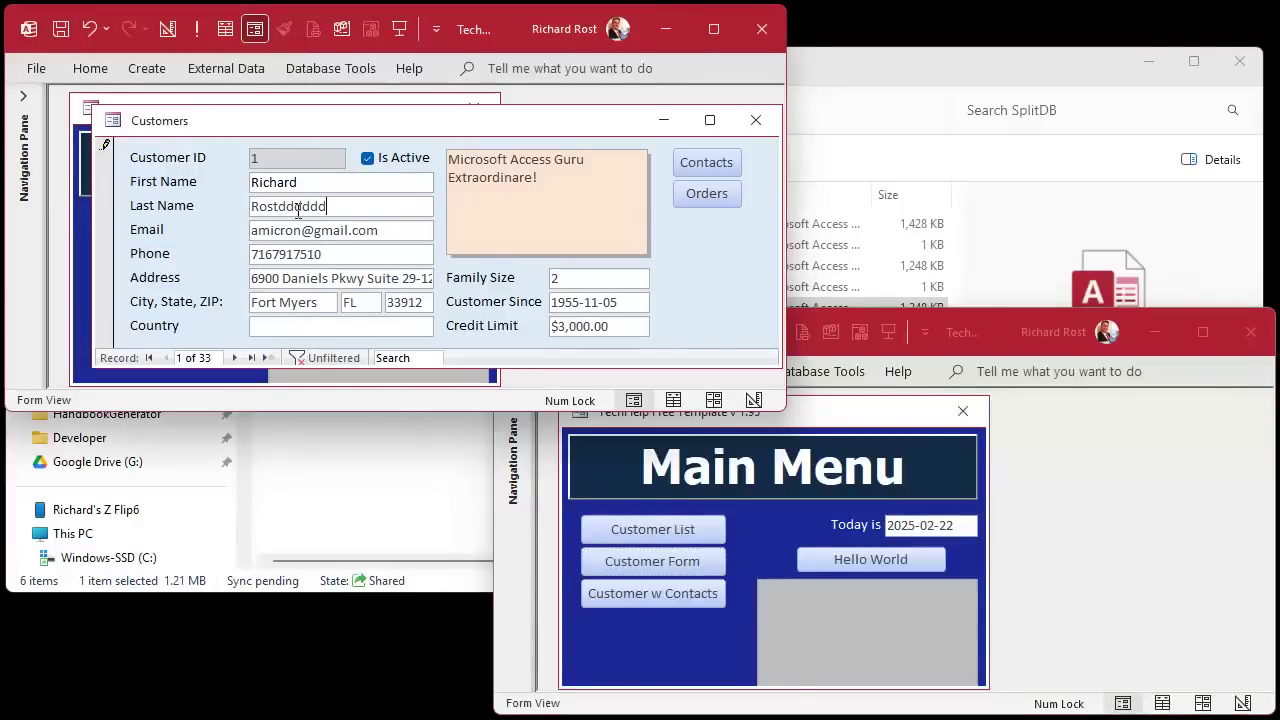
pyautogui.click(670, 560)
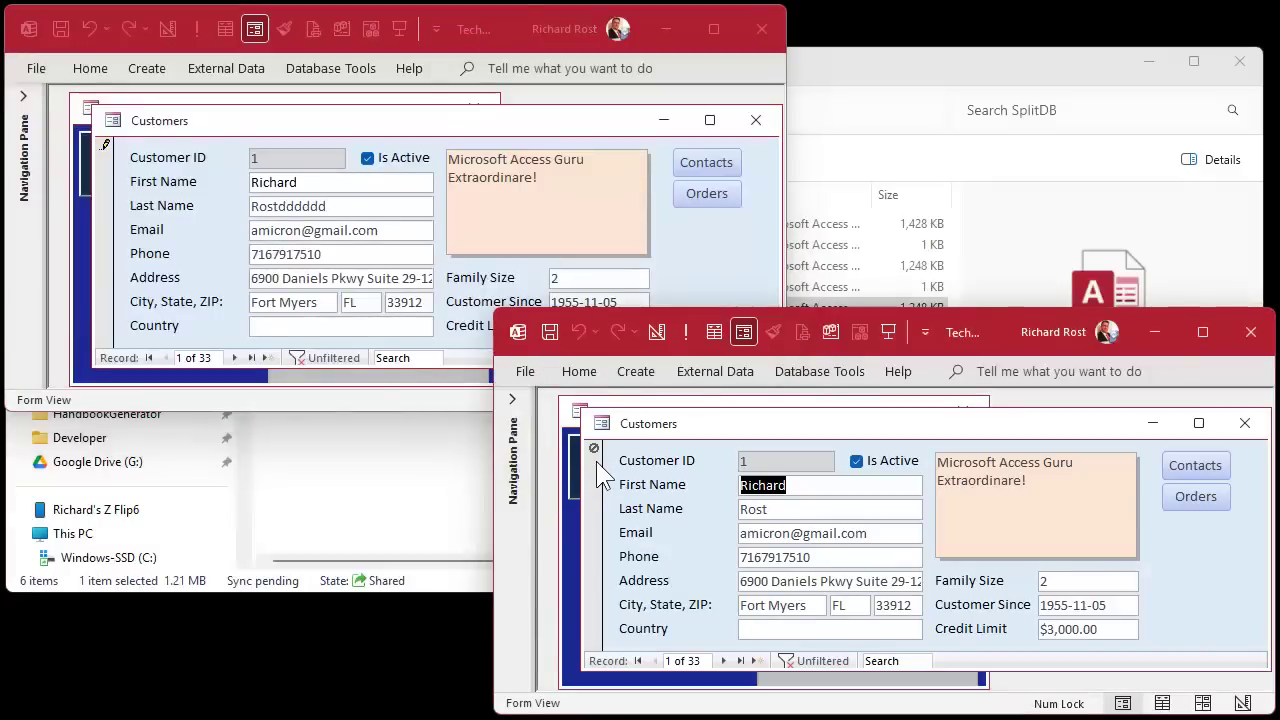
pyautogui.click(848, 507)
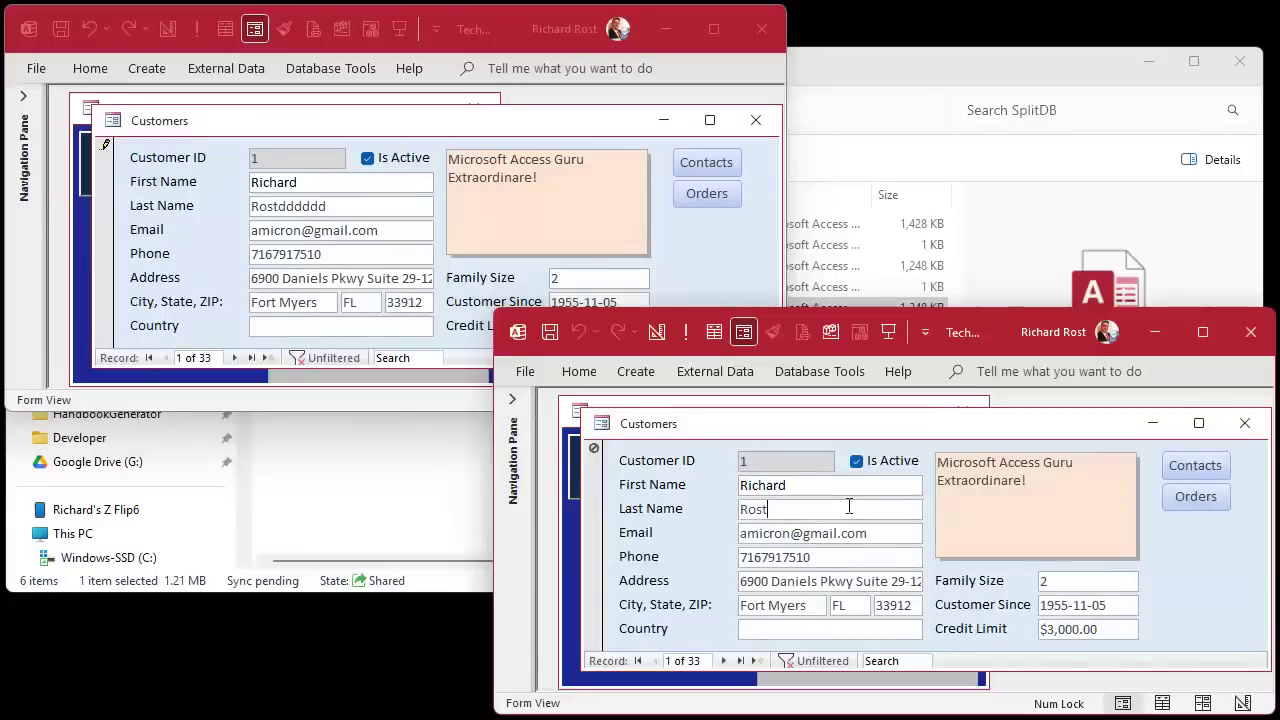
pyautogui.click(861, 557)
# Close both Customers forms, saving the FE1 edit.
pyautogui.click(1244, 423)
pyautogui.click(755, 120)
pyautogui.click(755, 120)
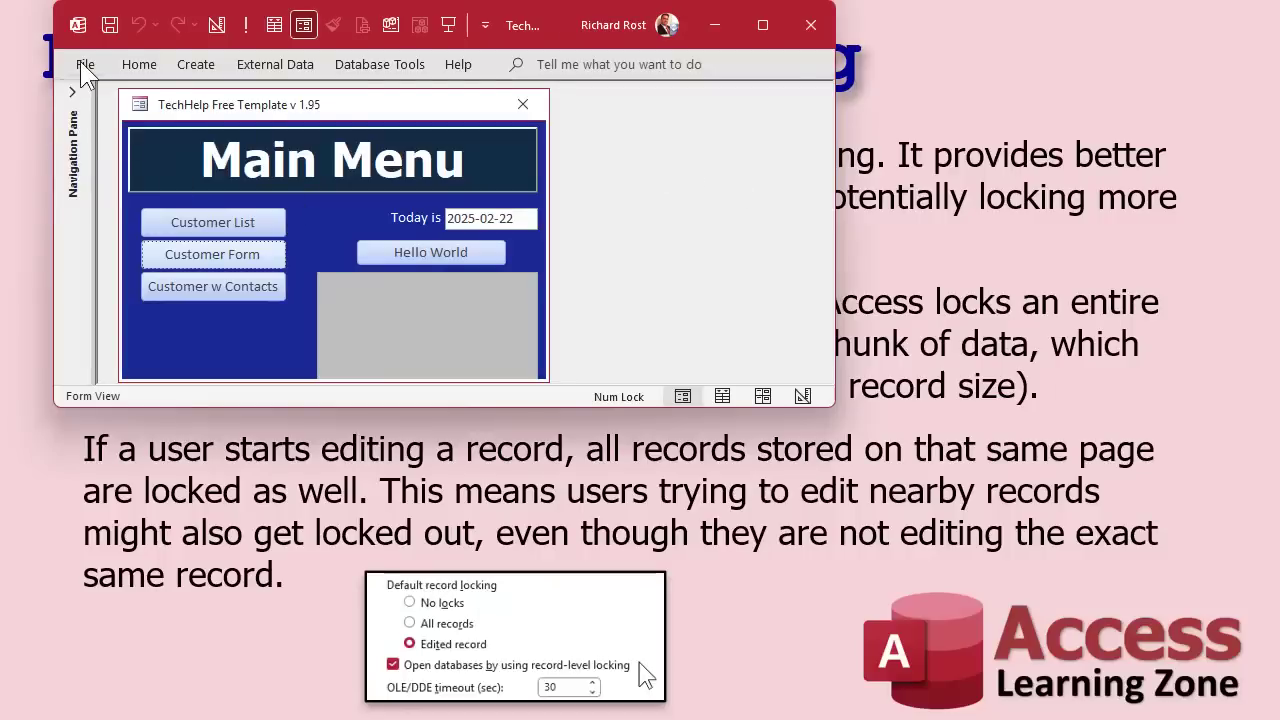
# Open Access Options from File > More and scroll Client Settings to the Advanced locking section.
pyautogui.click(85, 64)
pyautogui.click(113, 382)
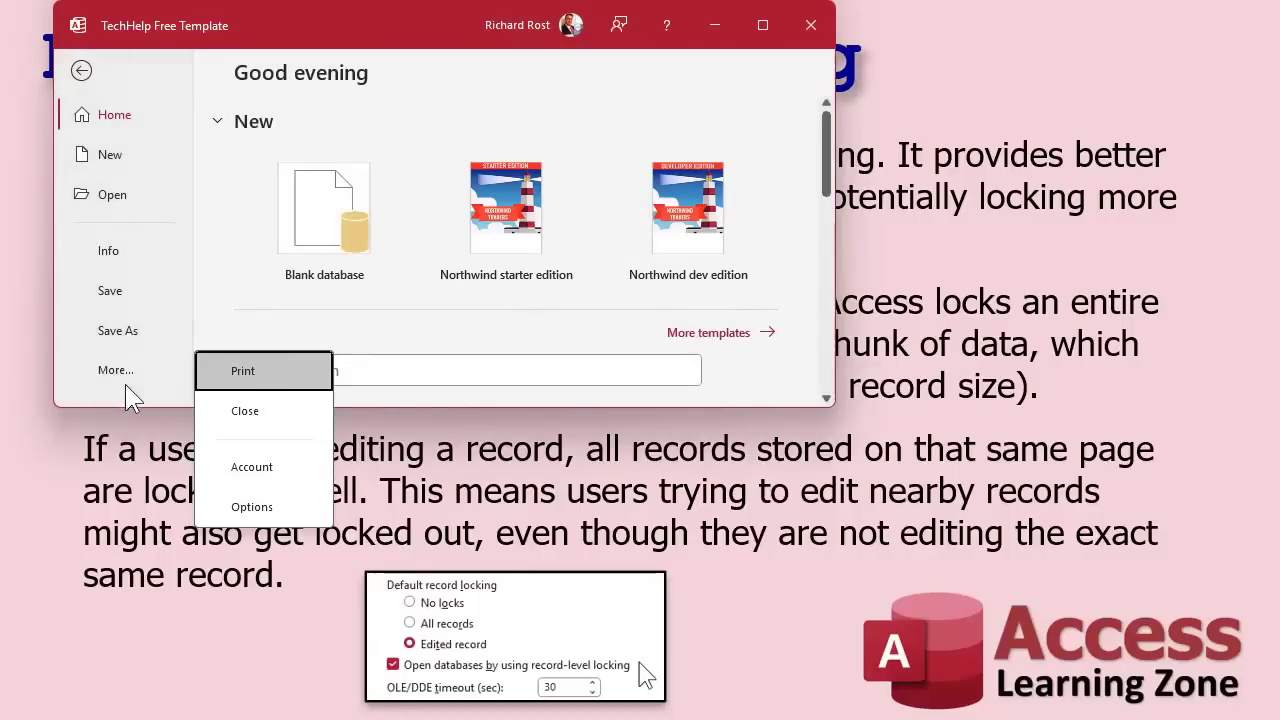
pyautogui.click(247, 503)
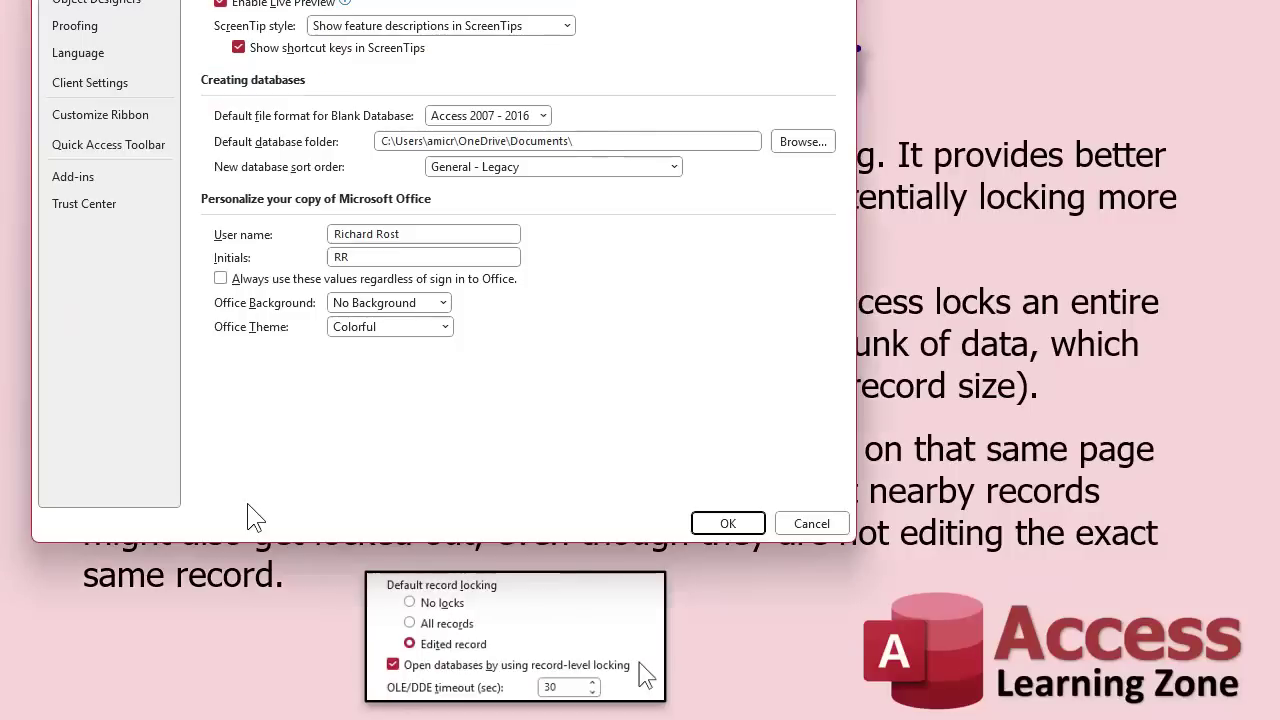
pyautogui.moveTo(378, 4); pyautogui.dragTo(388, 72)
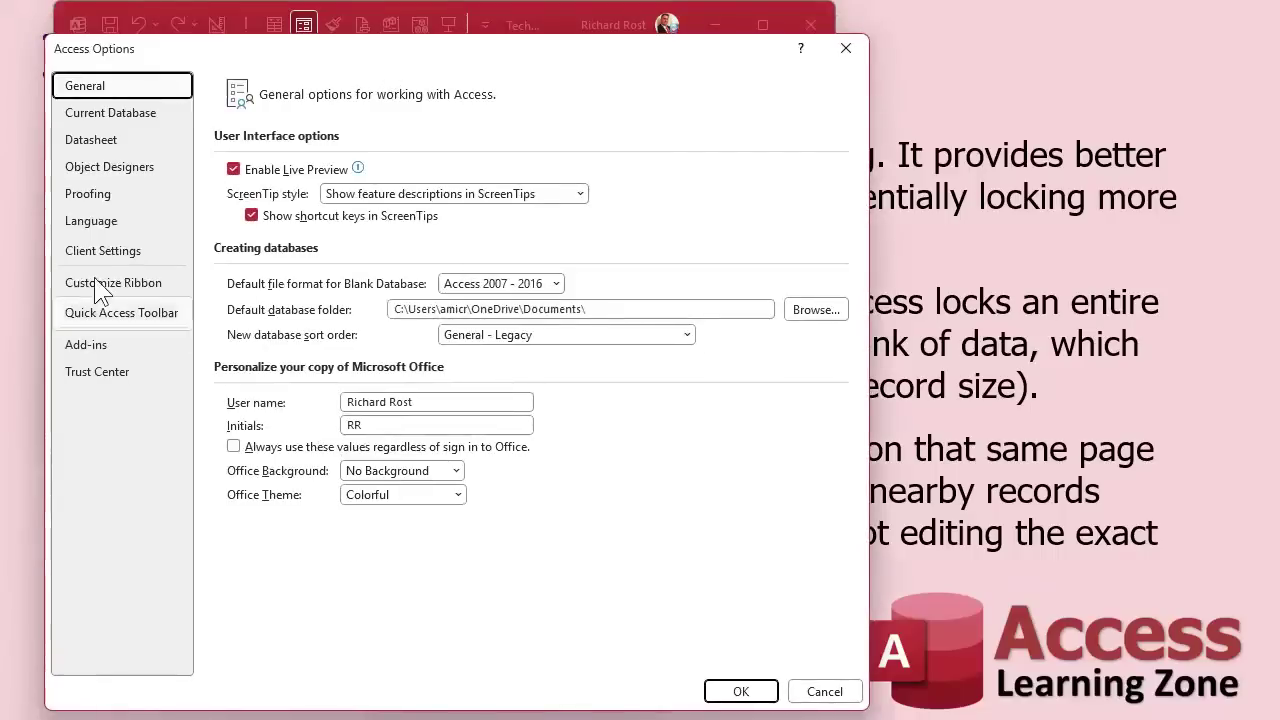
pyautogui.click(104, 254)
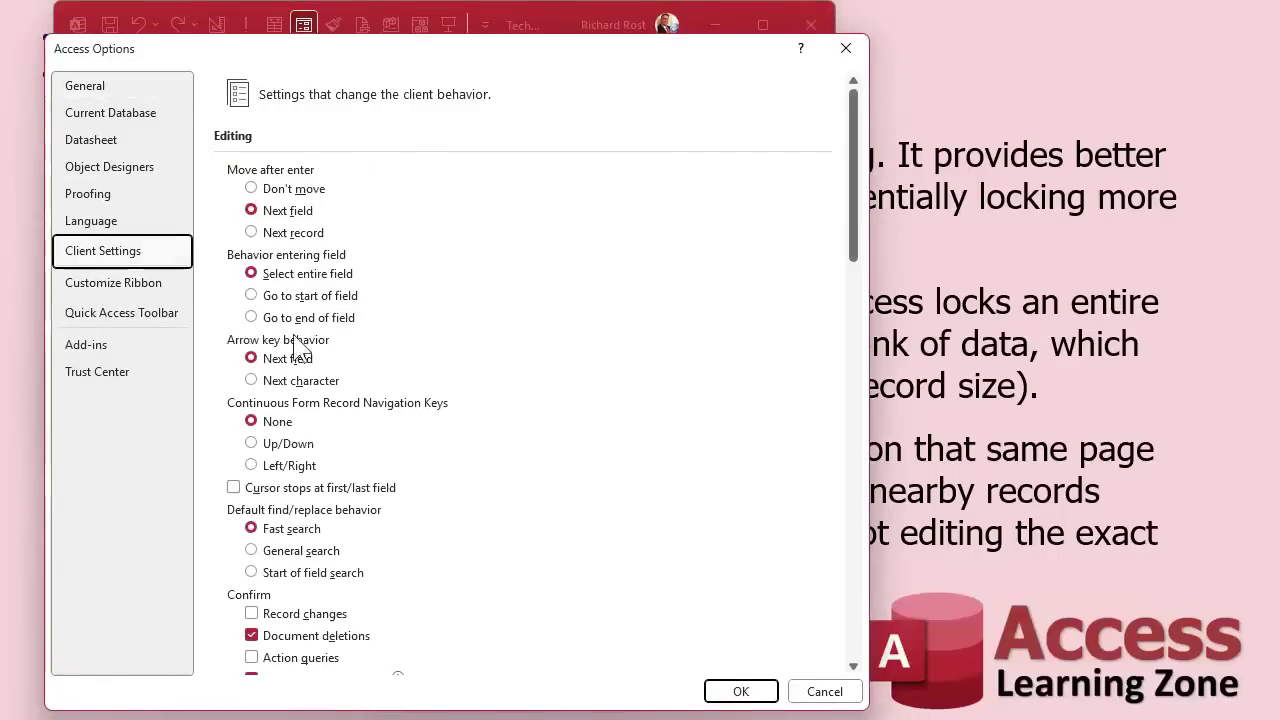
pyautogui.scroll(-6, 555, 388)
pyautogui.scroll(-1, 553, 387)
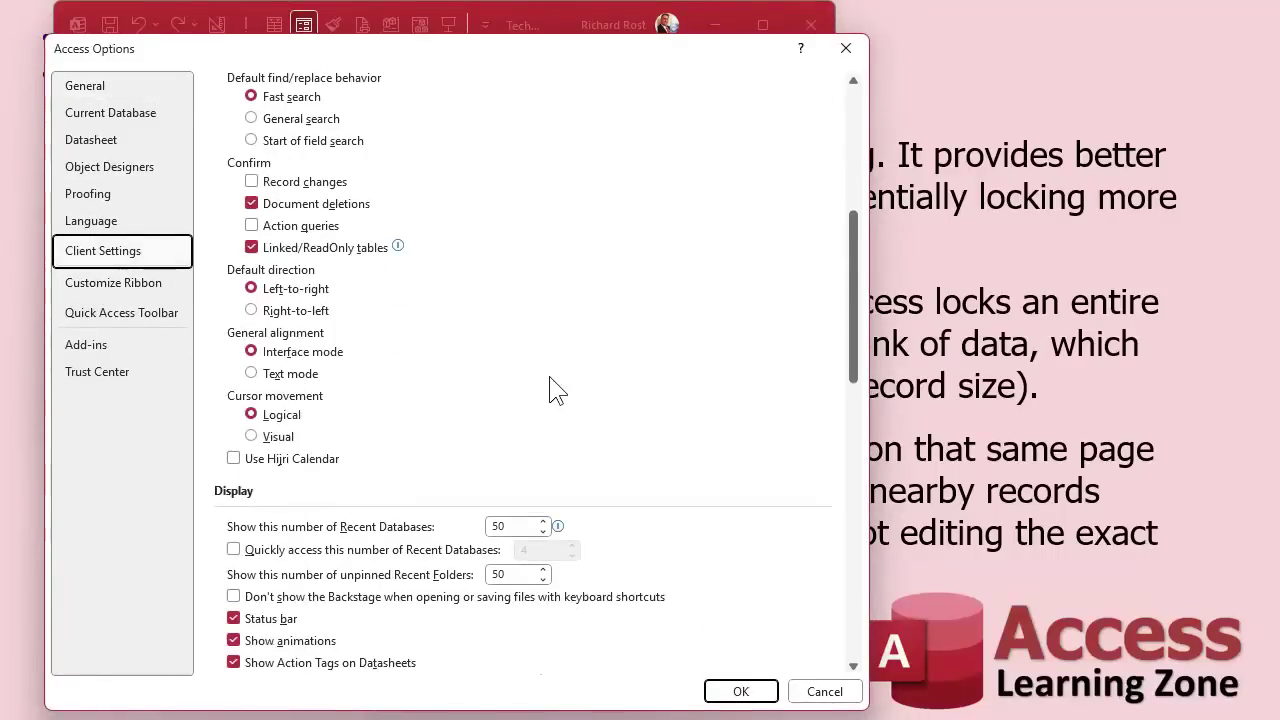
pyautogui.scroll(-10, 443, 380)
pyautogui.scroll(-10, 437, 372)
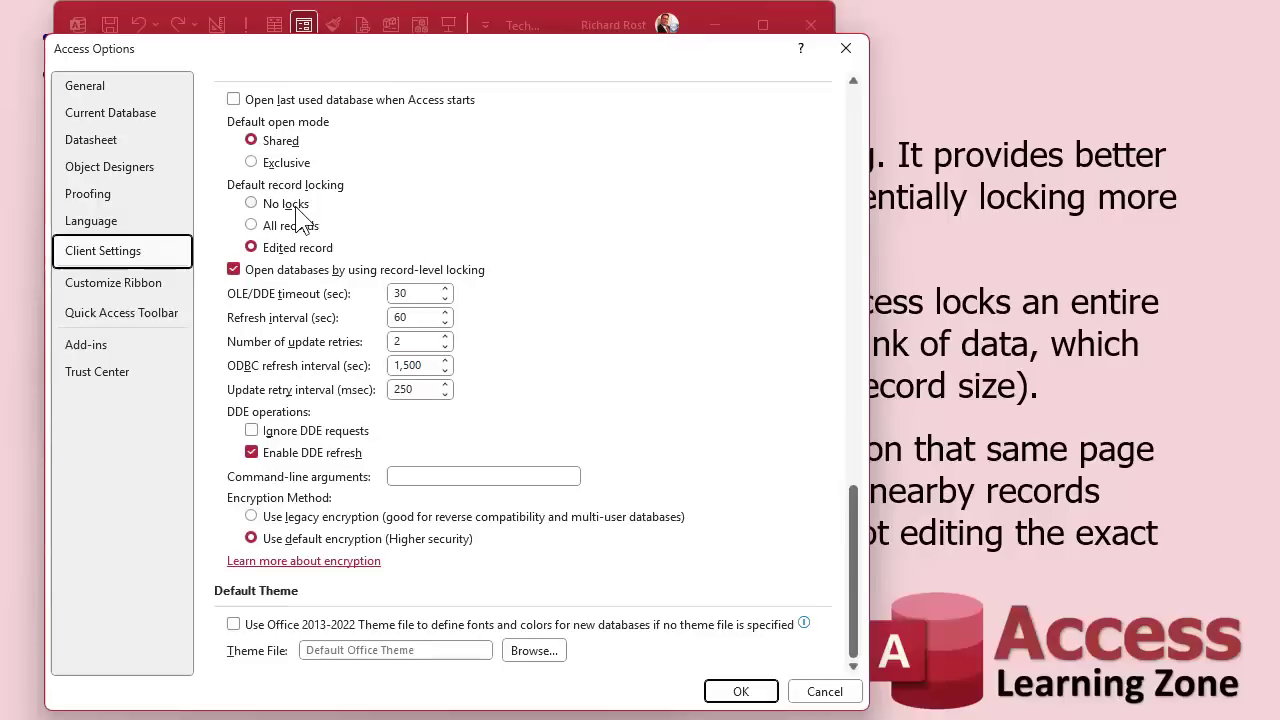
# Toggle 'Open databases by using record-level locking' off and back on, then cancel Access Options.
pyautogui.click(234, 279)
pyautogui.click(234, 279)
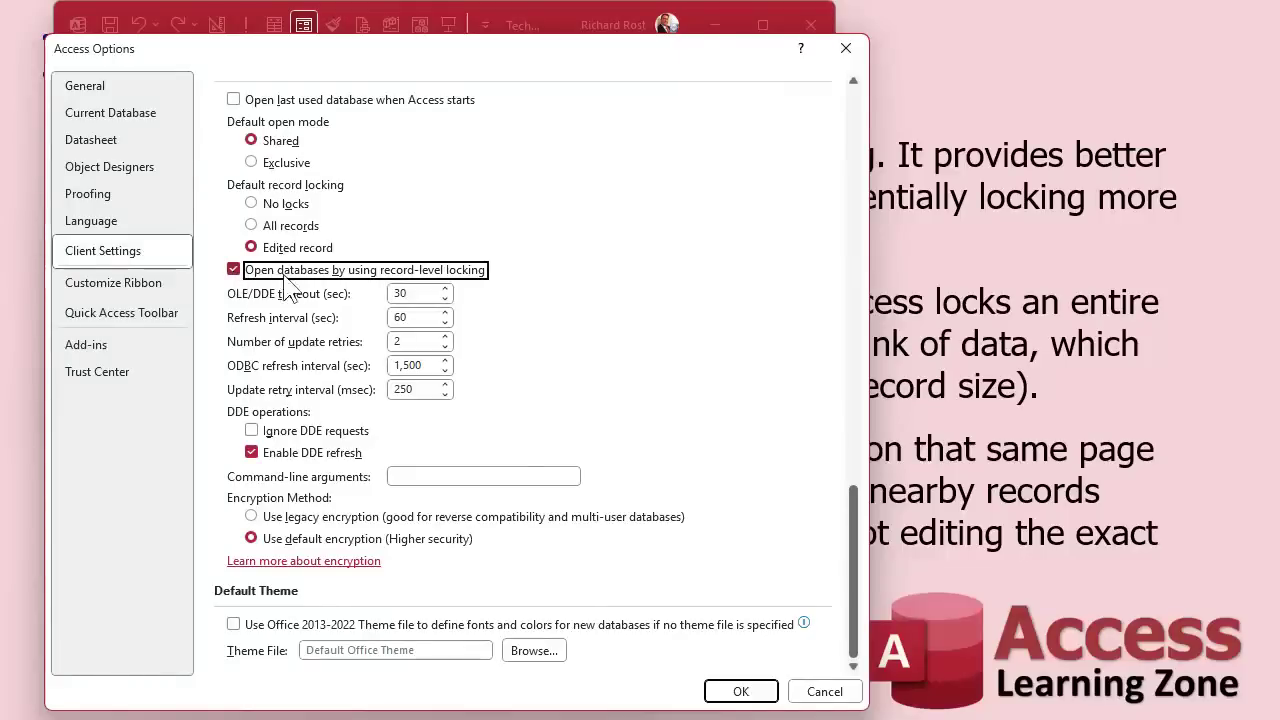
pyautogui.click(235, 273)
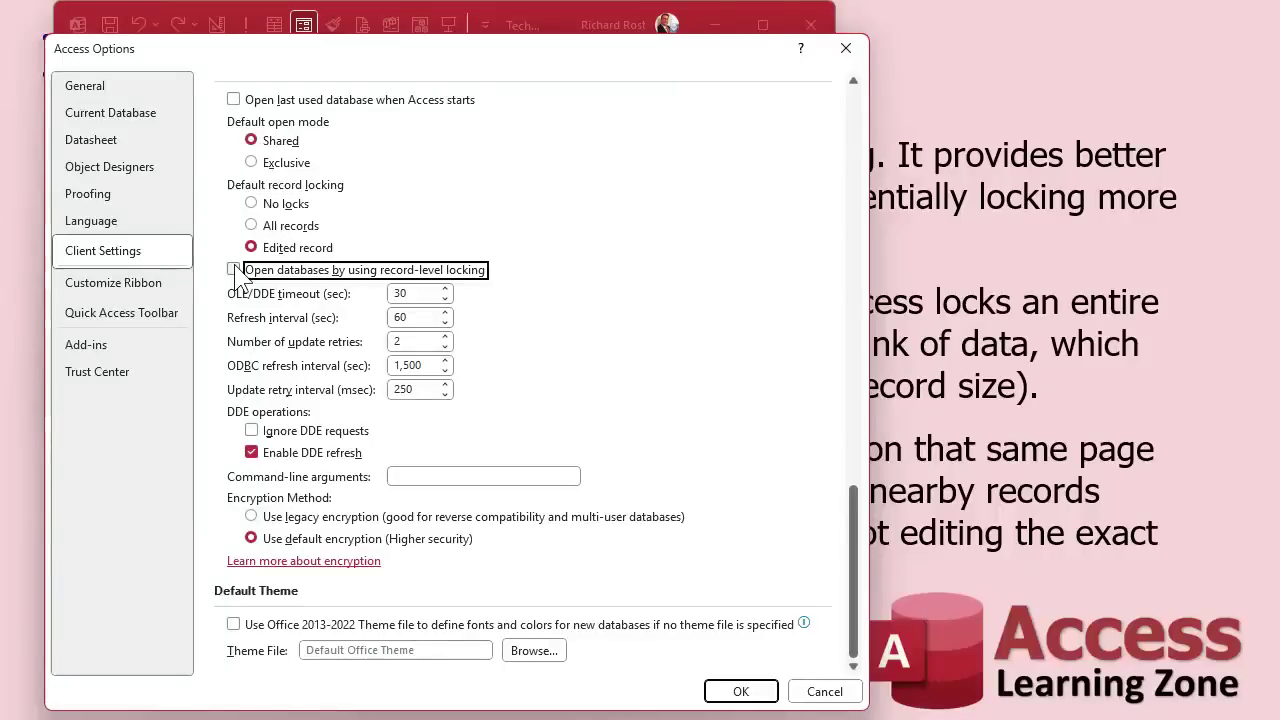
pyautogui.click(234, 270)
pyautogui.click(822, 692)
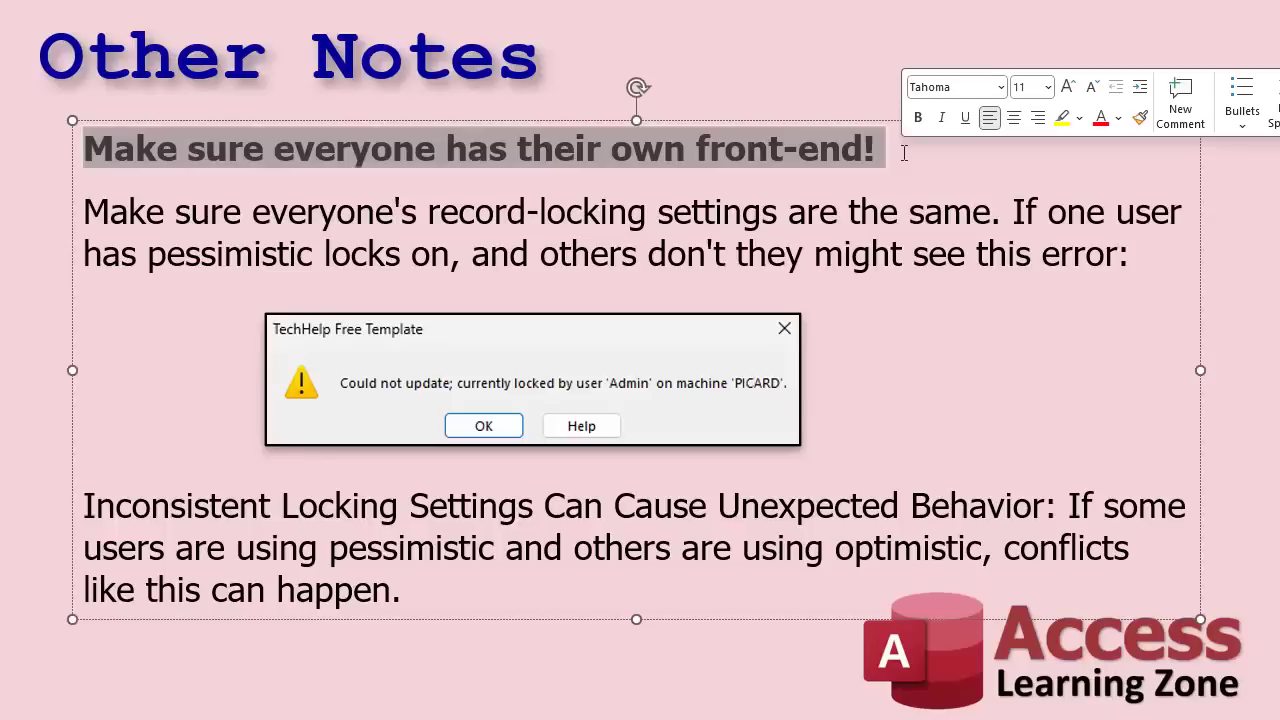
pyautogui.click(466, 195)
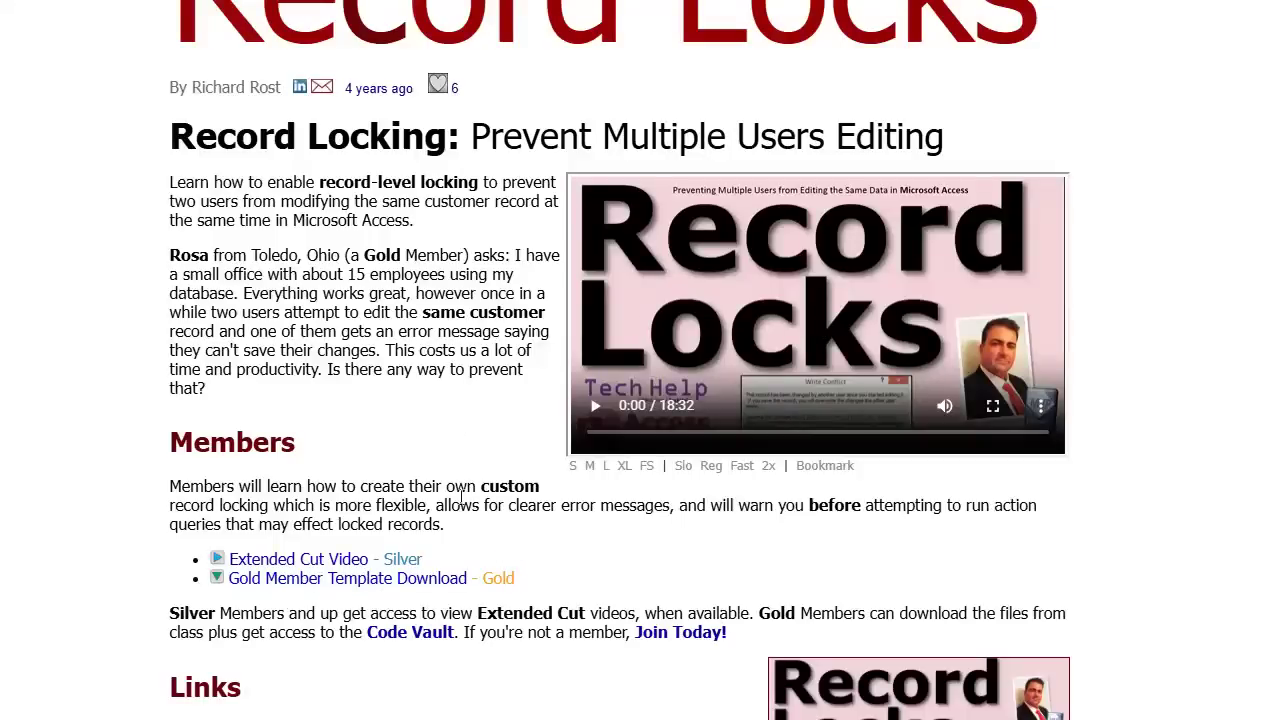
# Highlight the Members paragraph phrase about more flexible record locking.
pyautogui.moveTo(186, 505); pyautogui.dragTo(437, 507)
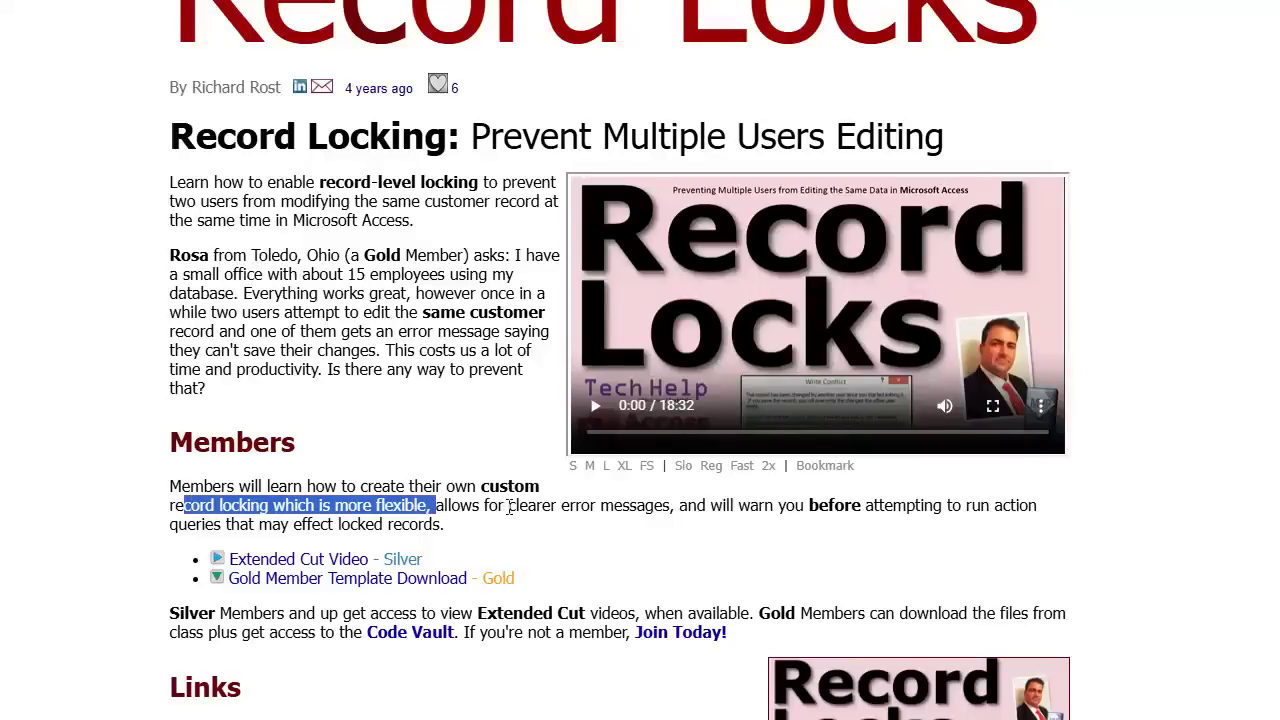